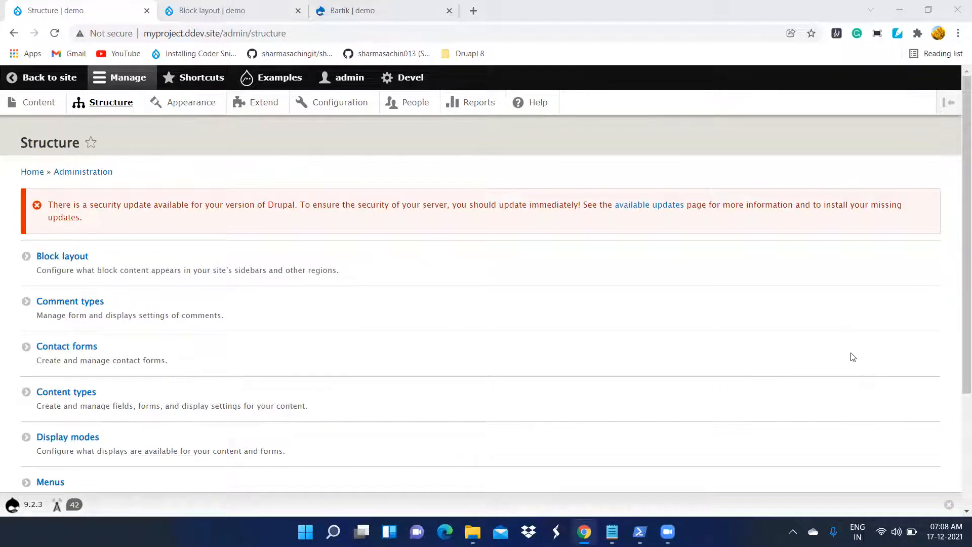
# Look through the Structure page's sections, from Block layout and Comment types down to Taxonomy and Views.
pyautogui.click(657, 158)
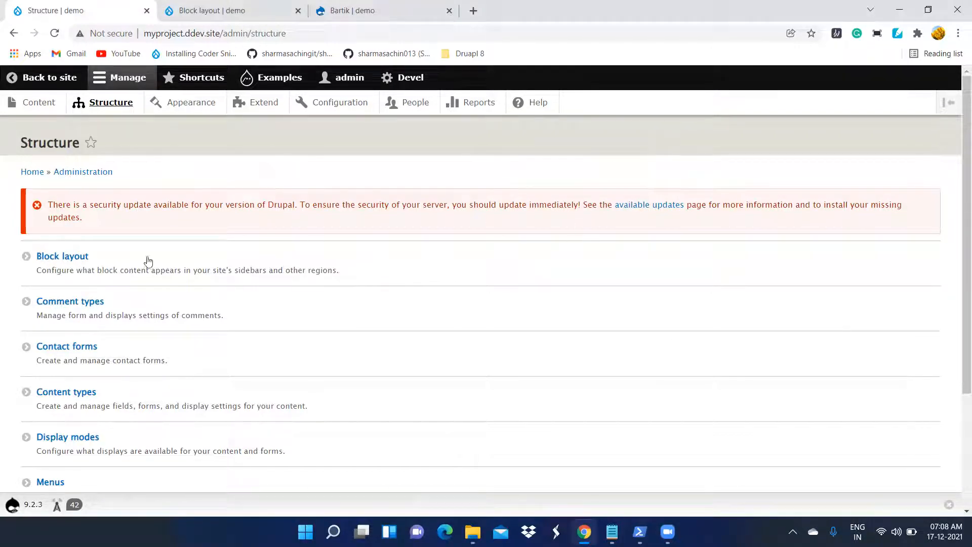
pyautogui.scroll(-3, 81, 283)
pyautogui.scroll(3, 86, 296)
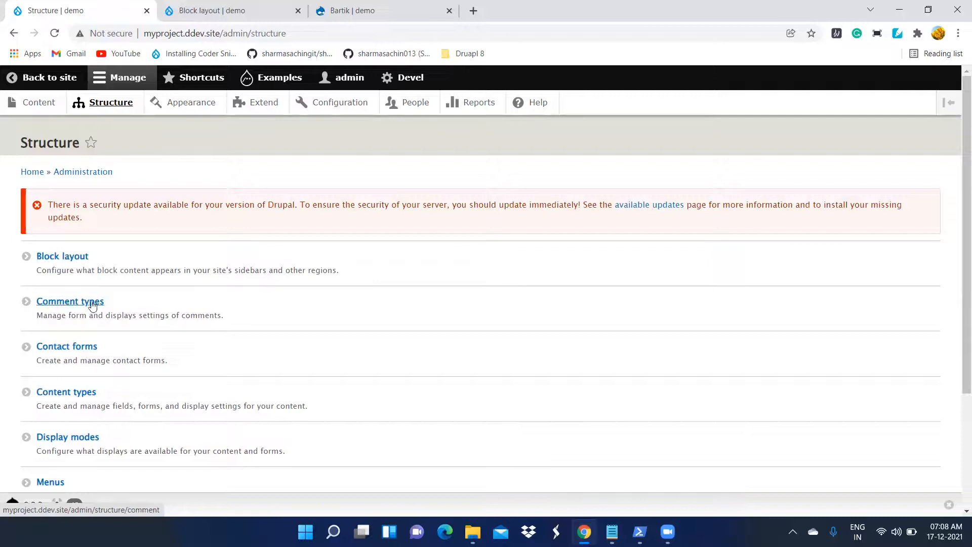
pyautogui.scroll(-1, 77, 321)
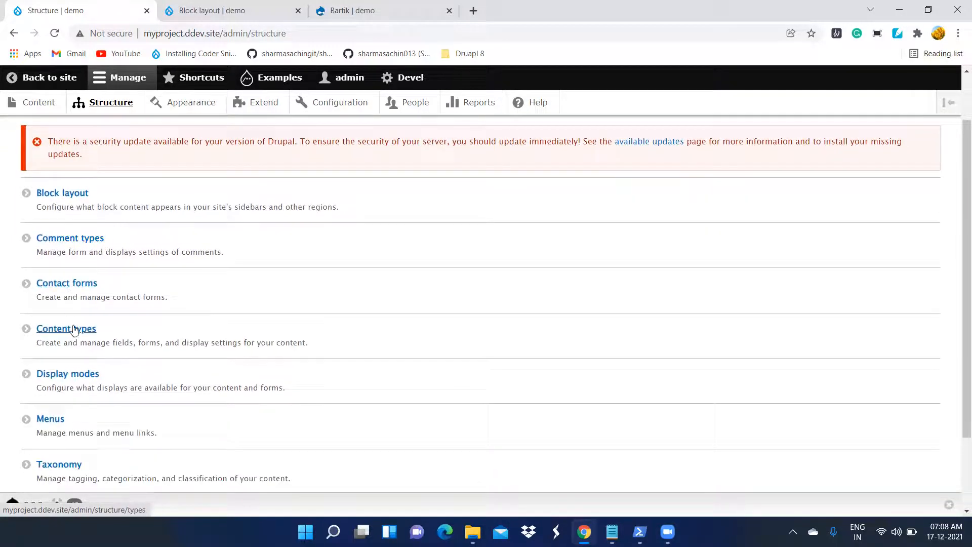
pyautogui.scroll(-2, 103, 337)
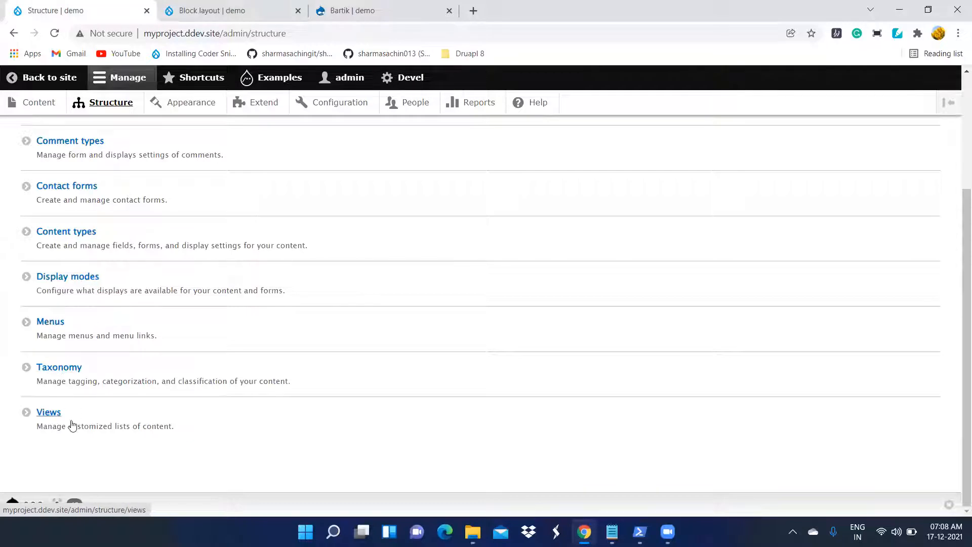
pyautogui.scroll(3, 495, 416)
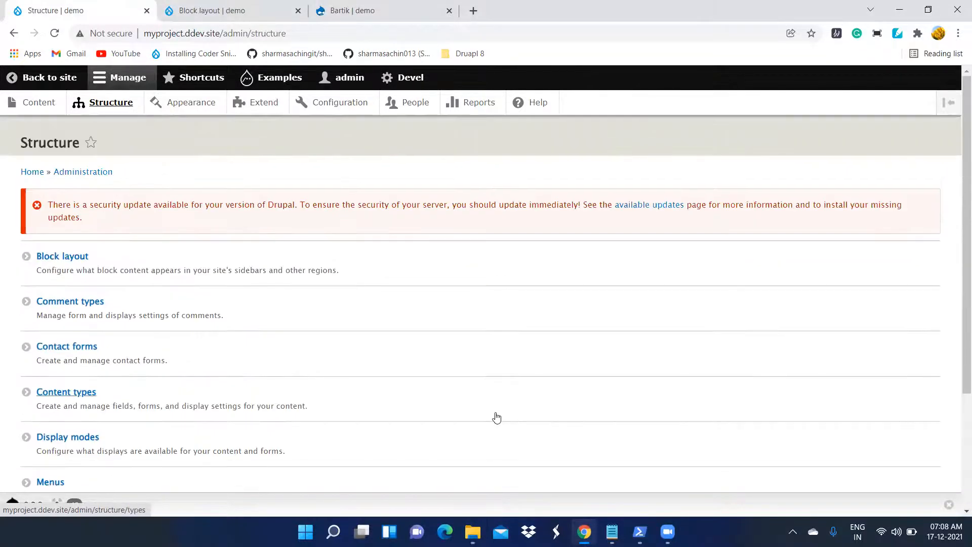
pyautogui.scroll(-1, 495, 418)
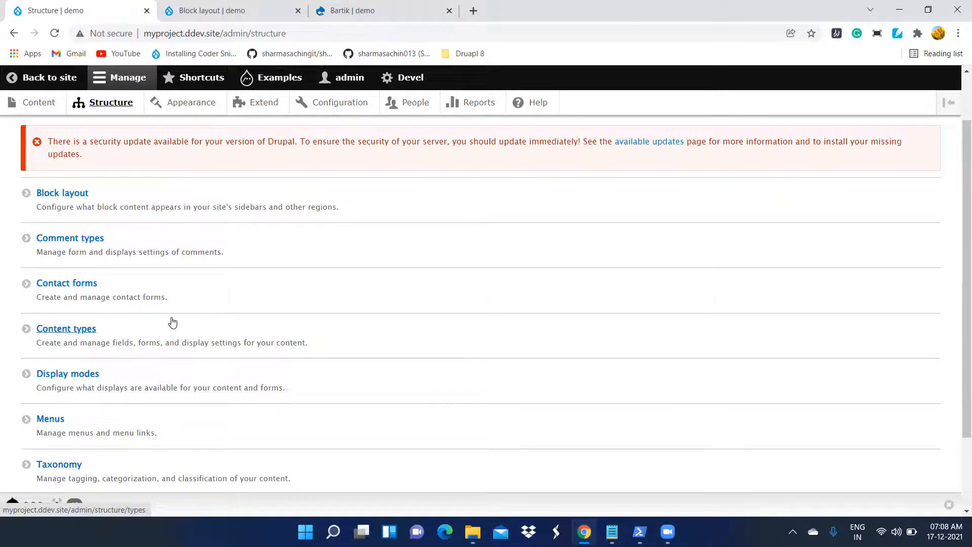
pyautogui.scroll(-2, 172, 322)
pyautogui.scroll(4, 174, 326)
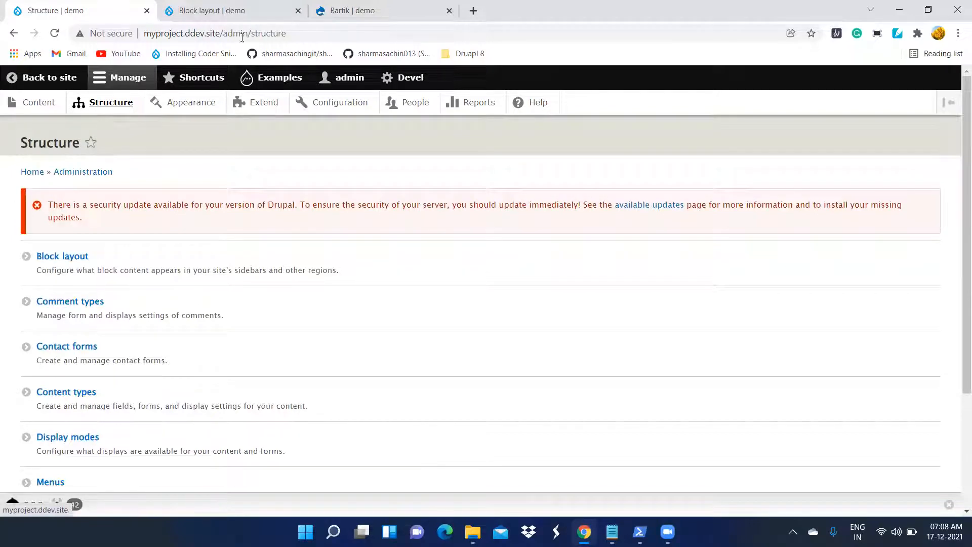
# Switch to the Block layout page and review the Bartik theme's regions and the blocks placed in them.
pyautogui.click(237, 12)
pyautogui.scroll(8, 265, 278)
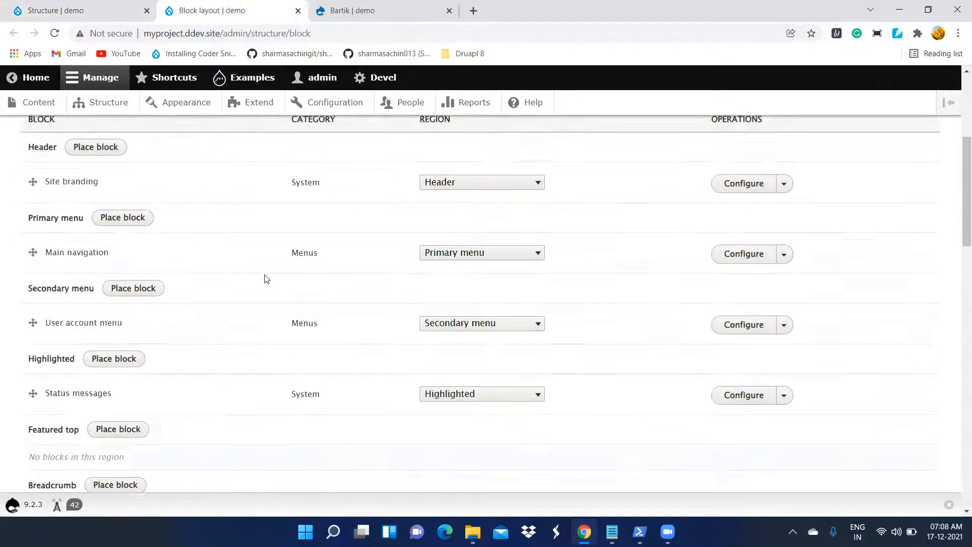
pyautogui.scroll(-7, 271, 291)
pyautogui.scroll(-4, 291, 310)
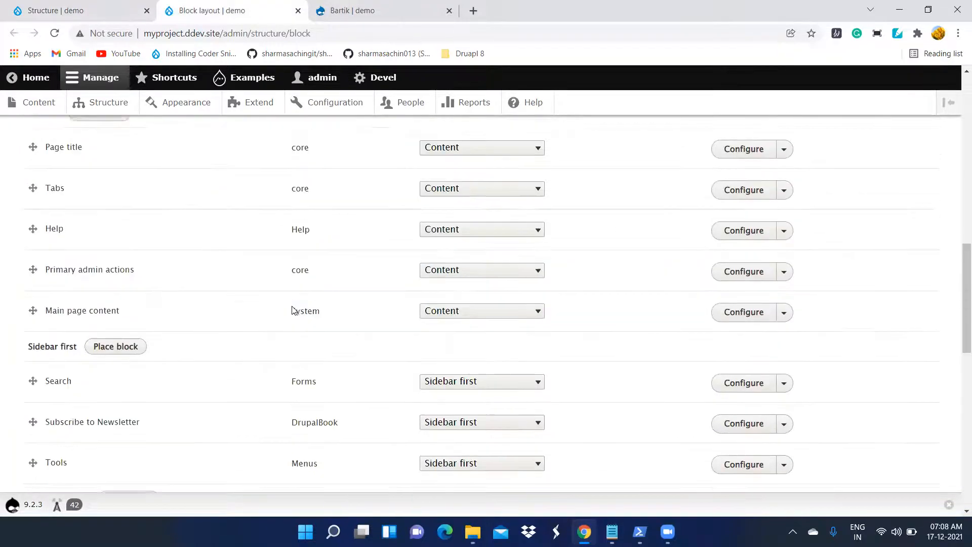
pyautogui.scroll(11, 291, 310)
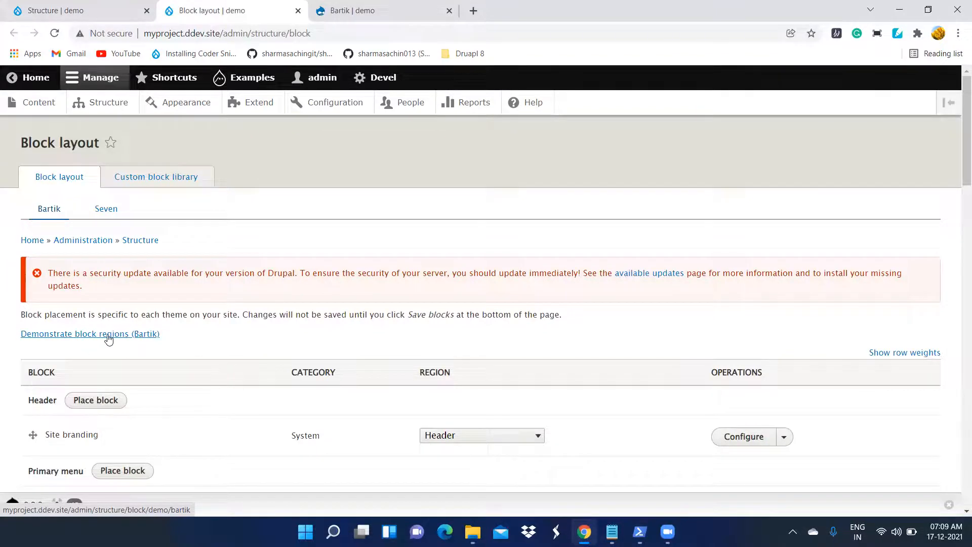
# Examine the Bartik block region demonstration, from the Secondary menu and Header regions down to Footer fifth.
pyautogui.click(405, 11)
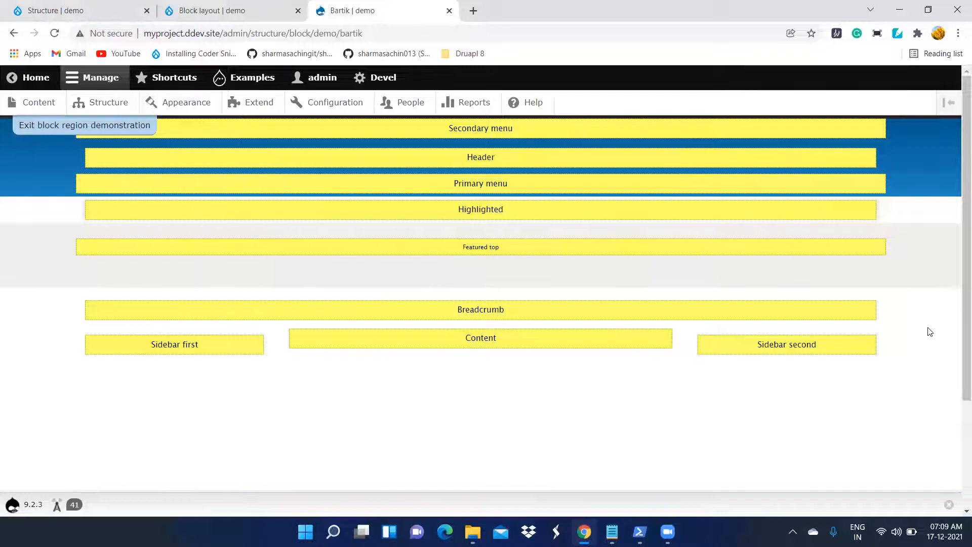
pyautogui.scroll(-3, 948, 332)
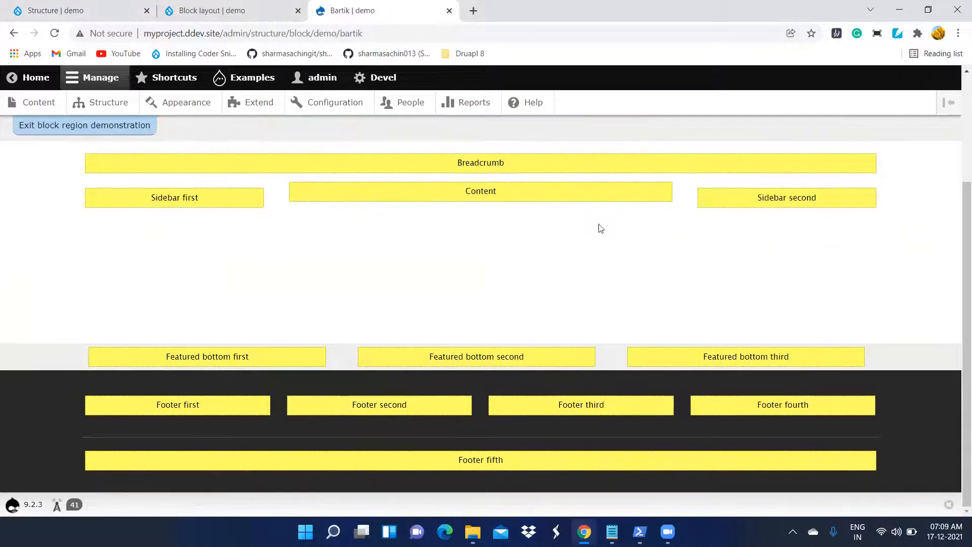
pyautogui.scroll(3, 822, 316)
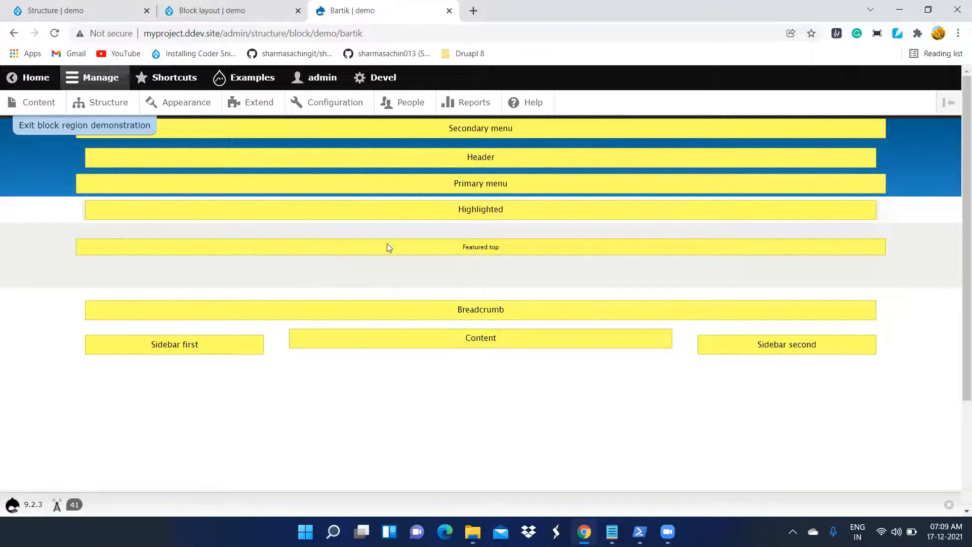
pyautogui.scroll(-3, 516, 320)
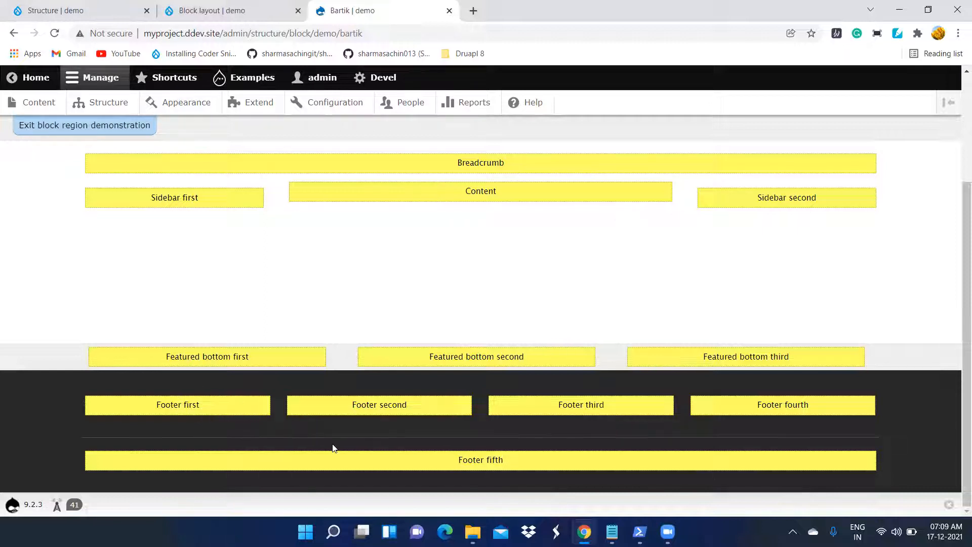
pyautogui.scroll(3, 333, 448)
pyautogui.scroll(-3, 295, 309)
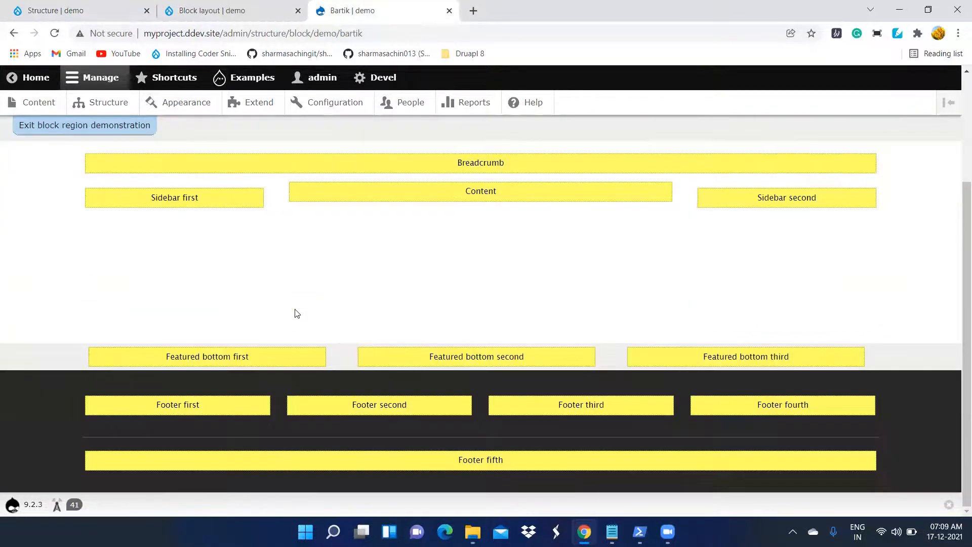
pyautogui.scroll(3, 298, 307)
pyautogui.scroll(-3, 412, 304)
pyautogui.scroll(3, 413, 303)
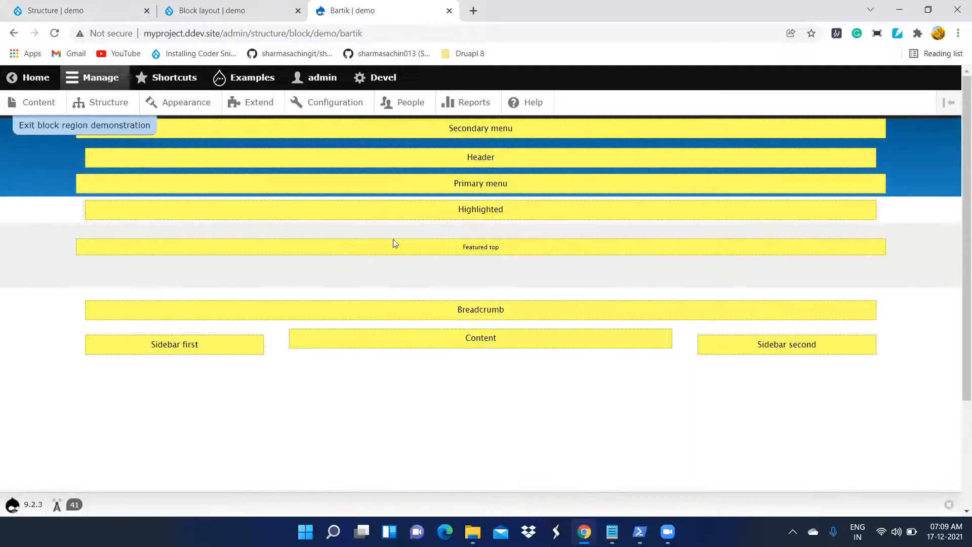
pyautogui.scroll(-1, 151, 341)
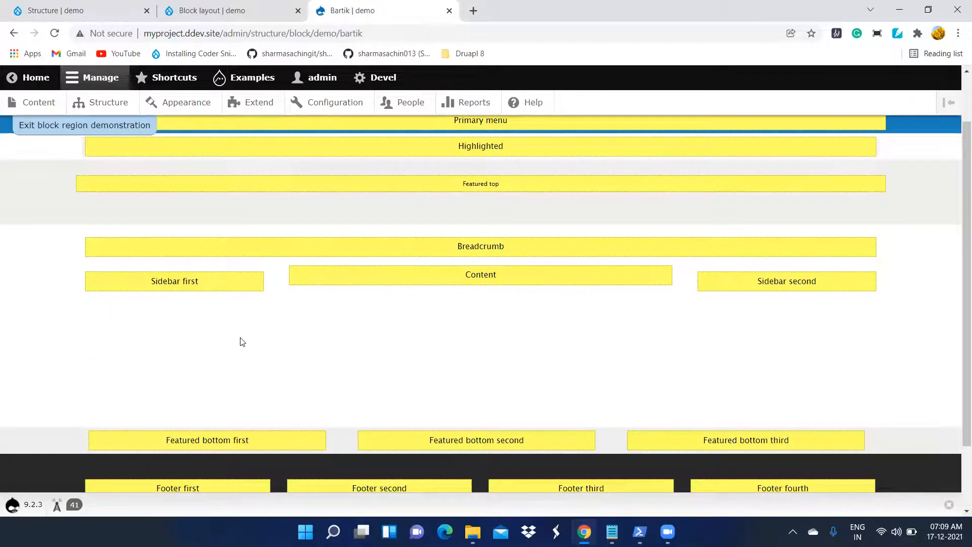
pyautogui.scroll(-1, 248, 341)
pyautogui.scroll(2, 432, 267)
pyautogui.scroll(1, 432, 268)
pyautogui.scroll(-3, 432, 274)
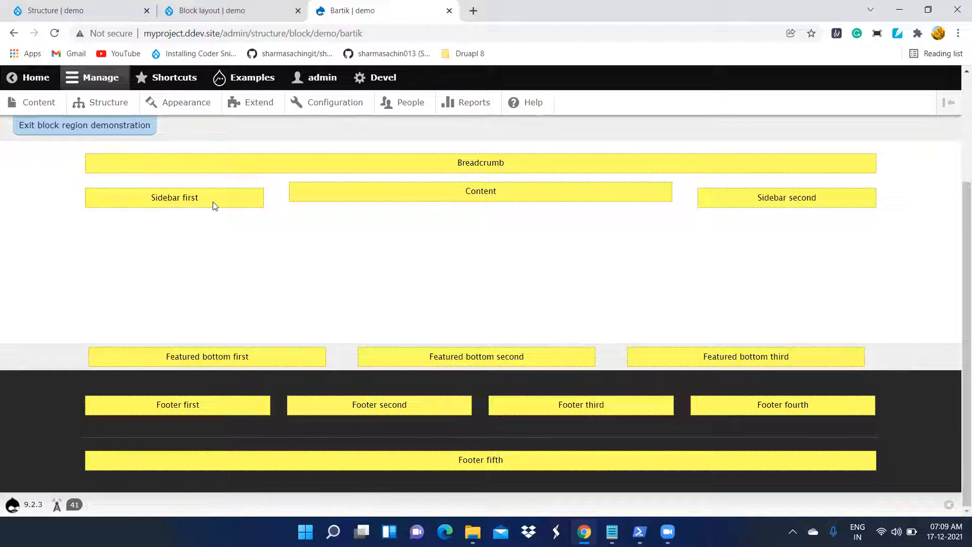
pyautogui.scroll(3, 355, 273)
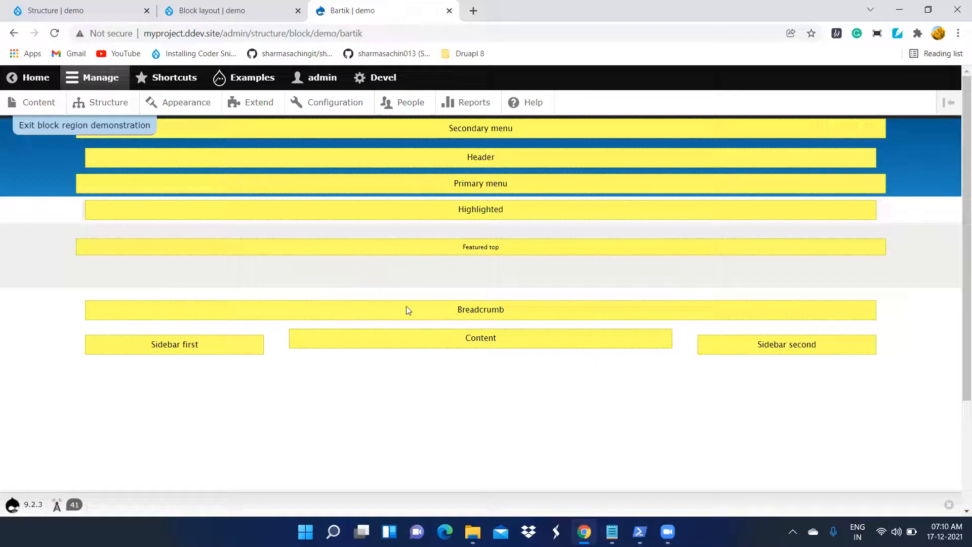
pyautogui.scroll(-3, 446, 307)
# Return to the Block layout page and open the Custom block library in a new browser tab.
pyautogui.click(207, 11)
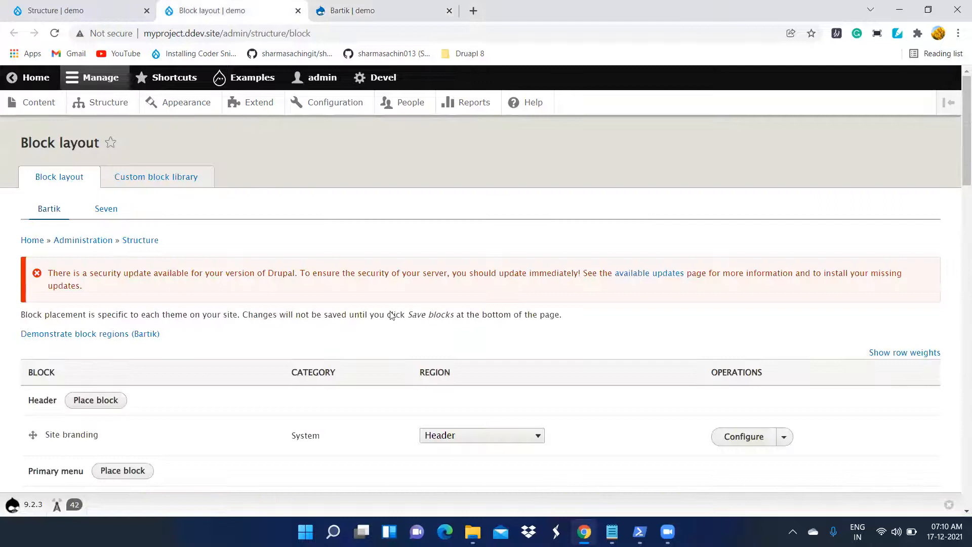
pyautogui.scroll(-3, 395, 316)
pyautogui.scroll(3, 395, 317)
pyautogui.scroll(-3, 217, 333)
pyautogui.scroll(3, 222, 336)
pyautogui.rightClick(143, 180)
pyautogui.click(169, 186)
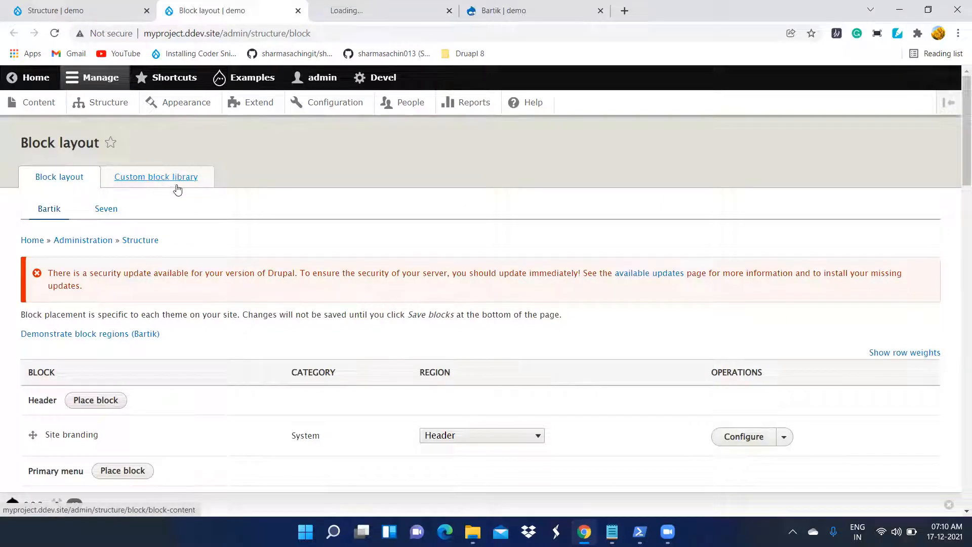
pyautogui.scroll(-3, 212, 253)
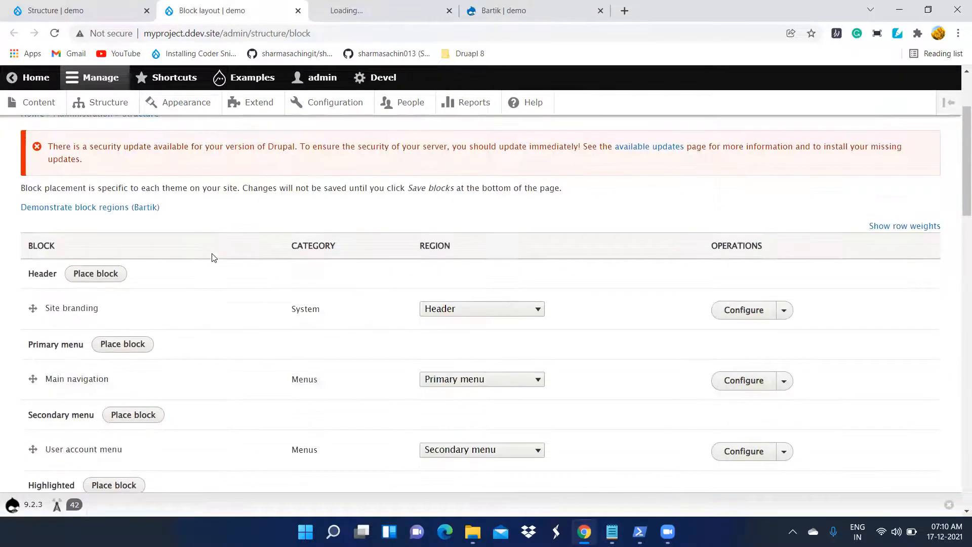
pyautogui.scroll(2, 139, 167)
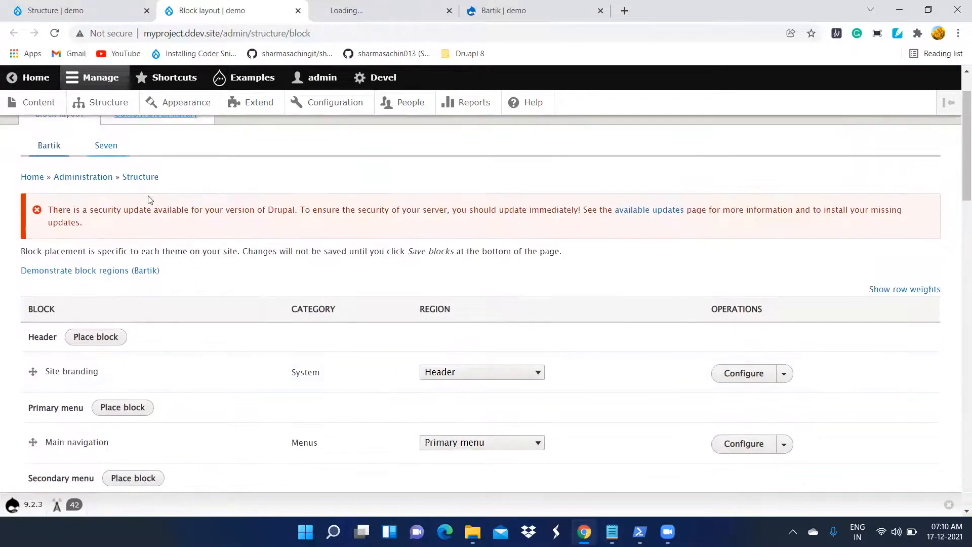
pyautogui.scroll(1, 136, 178)
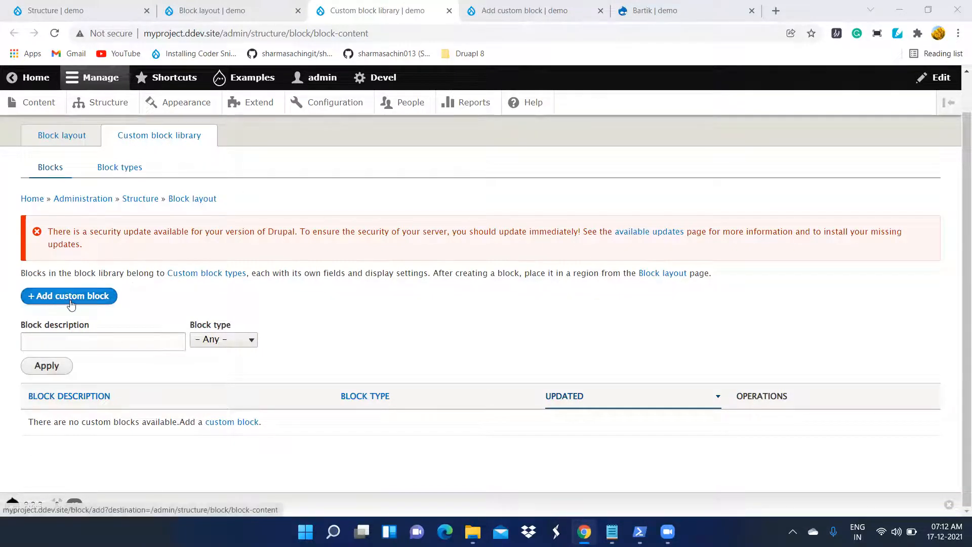
# Switch to the Add custom block form and enter "Demo block" as the block description.
pyautogui.click(529, 12)
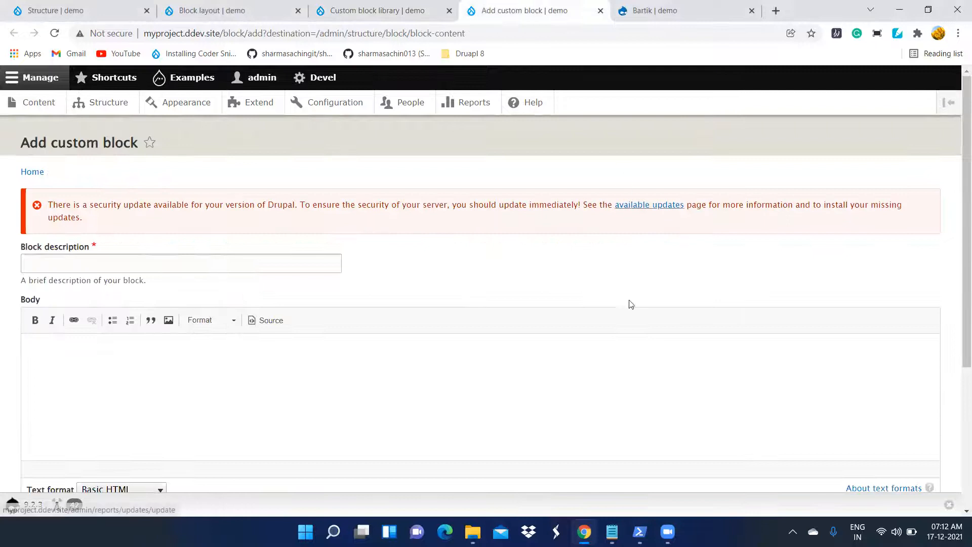
pyautogui.scroll(-1, 634, 332)
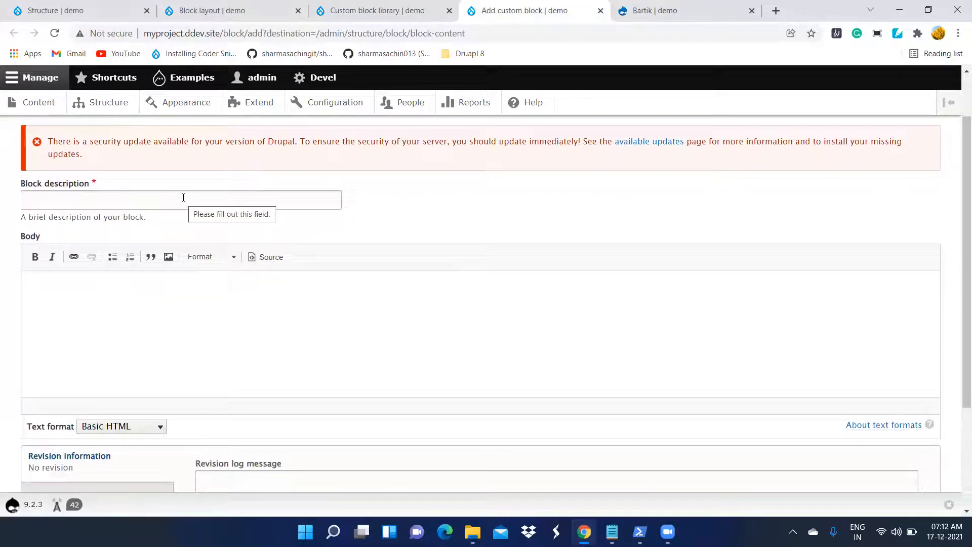
pyautogui.click(215, 194)
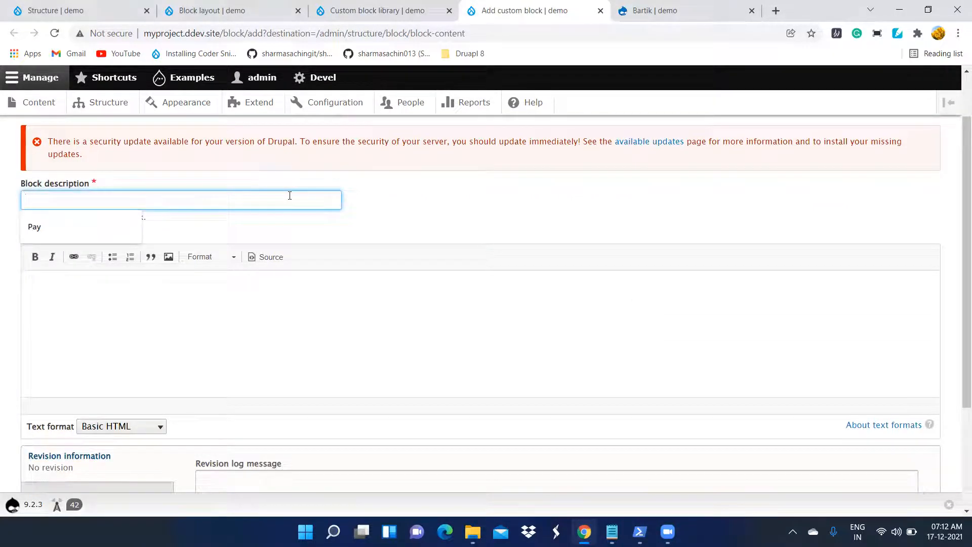
pyautogui.write('Demo block')
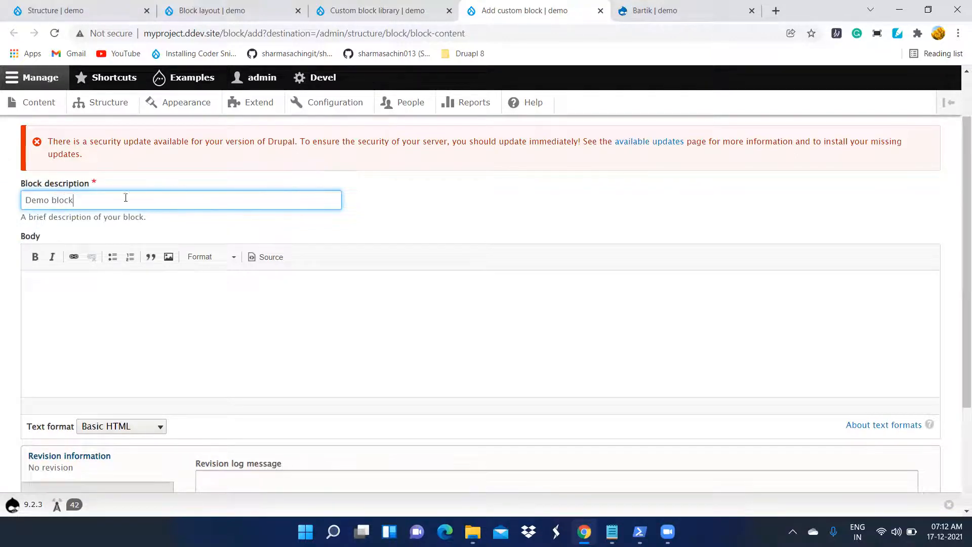
# Copy the block description into the body text and save the custom block.
pyautogui.hotkey('ctrl', 'a')
pyautogui.hotkey('ctrl', 'c')
pyautogui.click(392, 319)
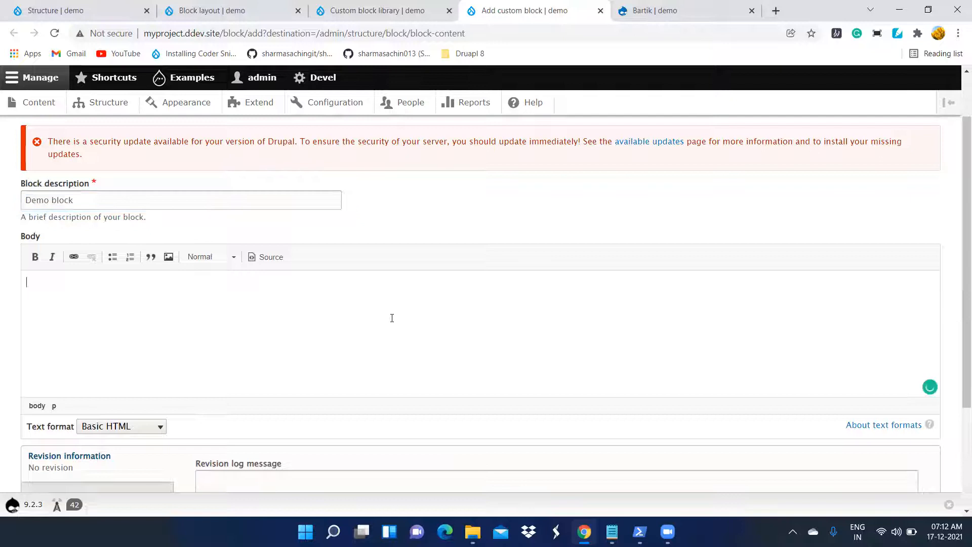
pyautogui.hotkey('ctrl', 'v')
pyautogui.scroll(-3, 390, 322)
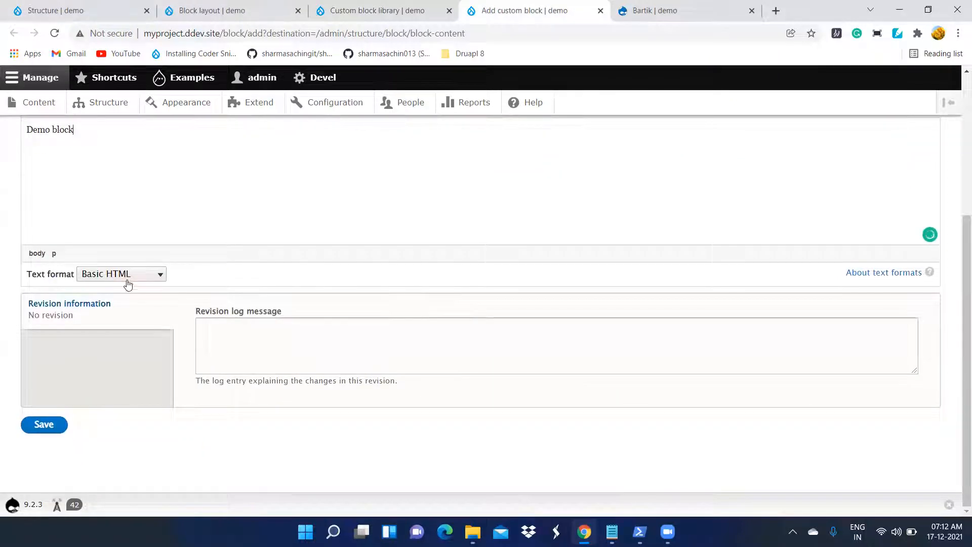
pyautogui.click(44, 424)
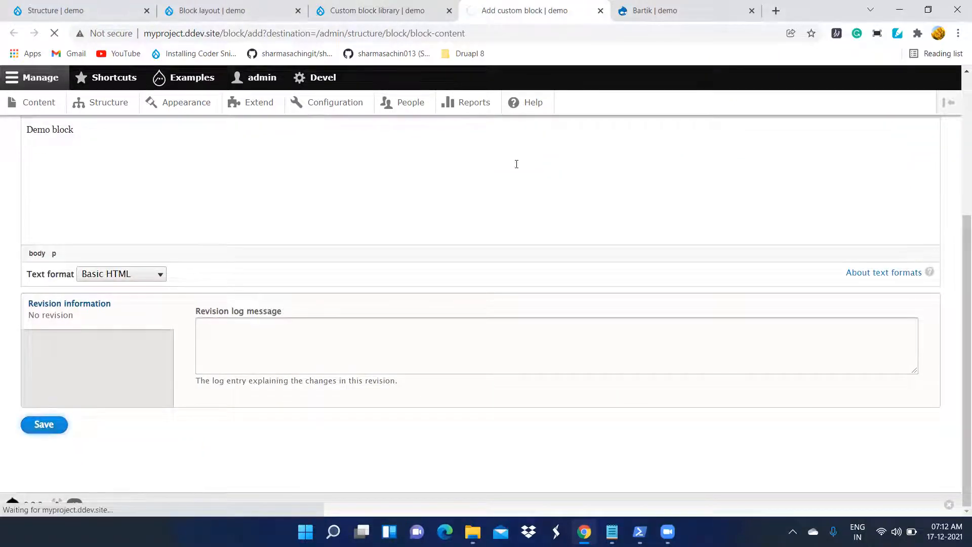
pyautogui.scroll(5, 516, 163)
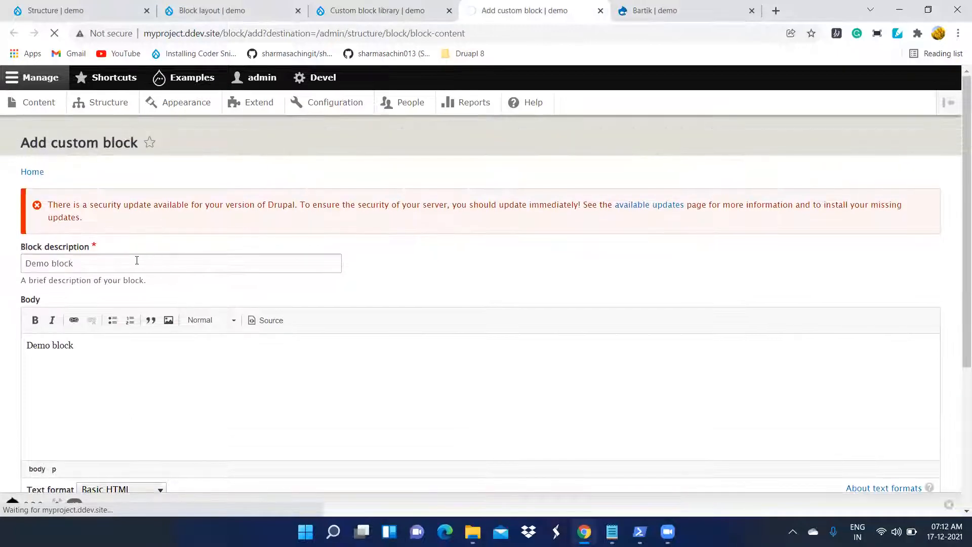
pyautogui.scroll(-5, 157, 269)
pyautogui.scroll(4, 196, 175)
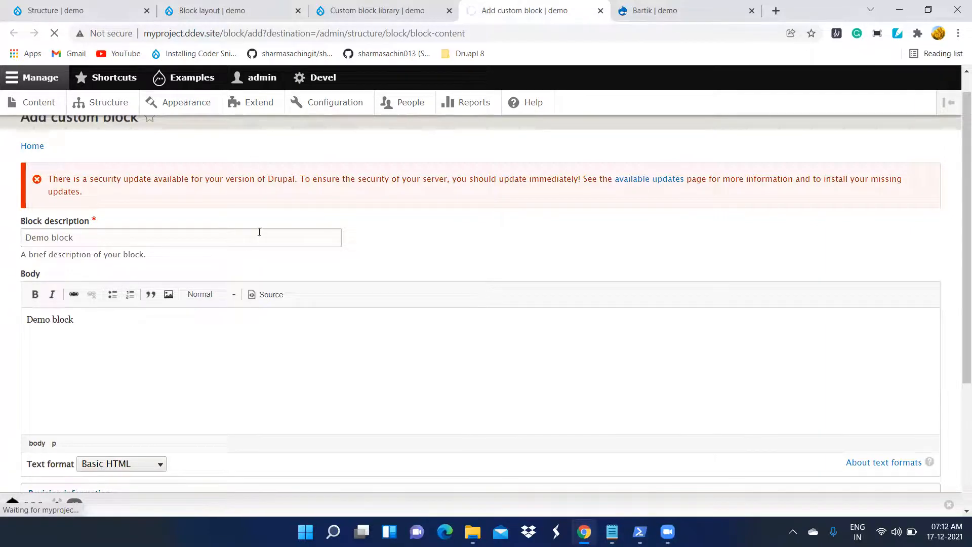
pyautogui.scroll(-3, 185, 334)
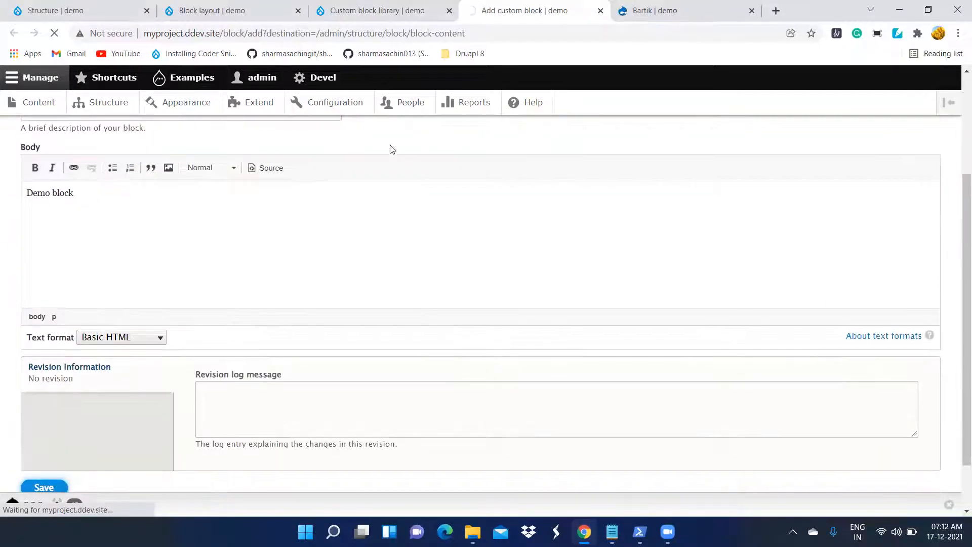
# Open the Configuration page in a new browser tab and look over the regions on the Block layout page.
pyautogui.rightClick(330, 105)
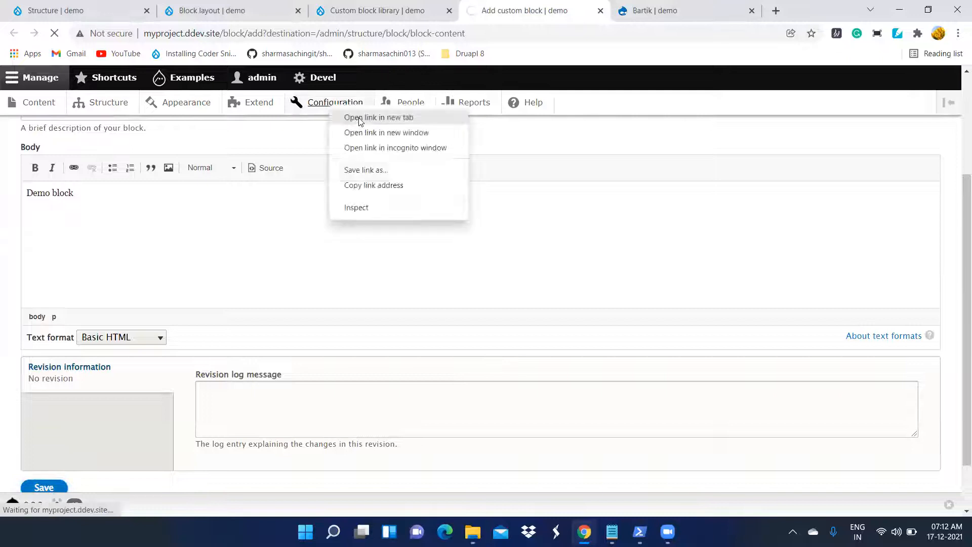
pyautogui.click(359, 117)
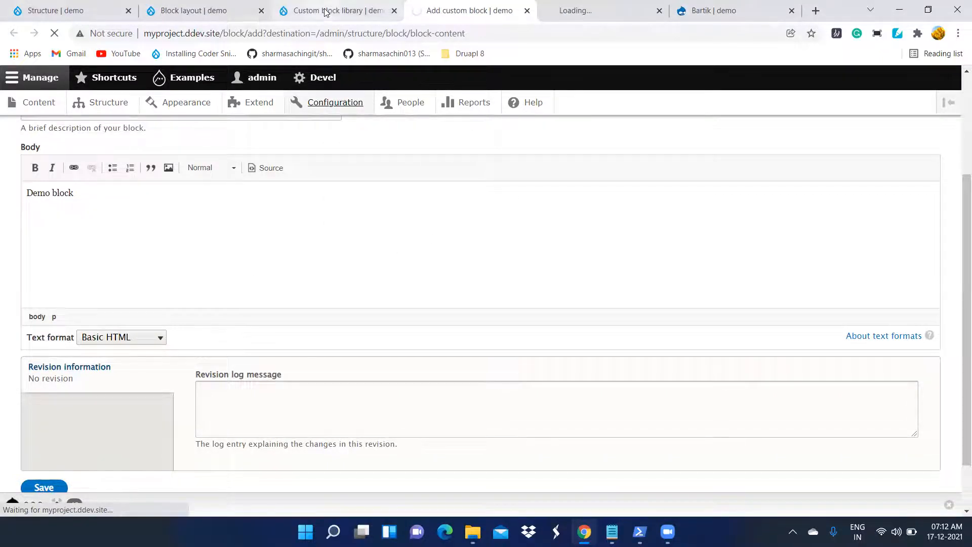
pyautogui.click(206, 15)
pyautogui.scroll(-7, 256, 390)
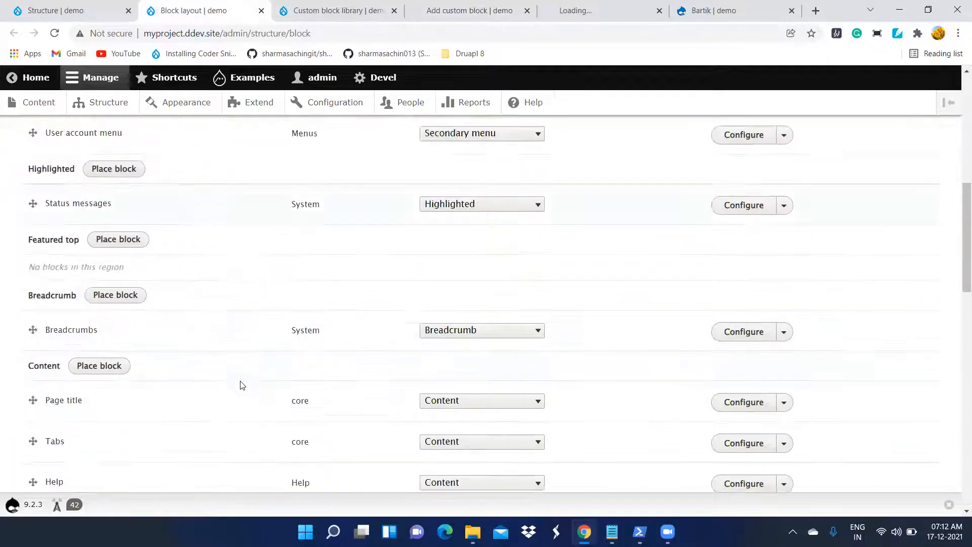
pyautogui.scroll(3, 243, 383)
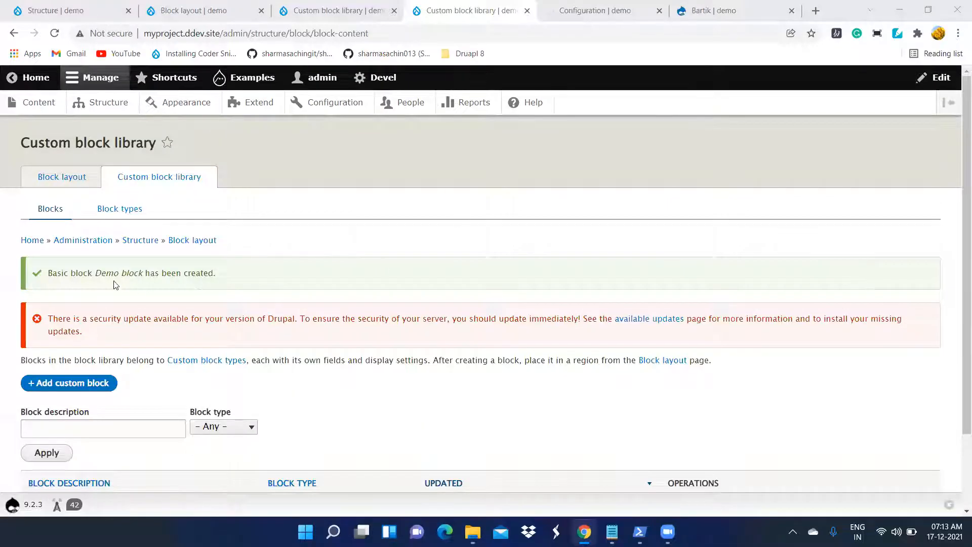
# Check the Demo block entry in the Custom block library and return to the Block layout page.
pyautogui.scroll(-2, 324, 324)
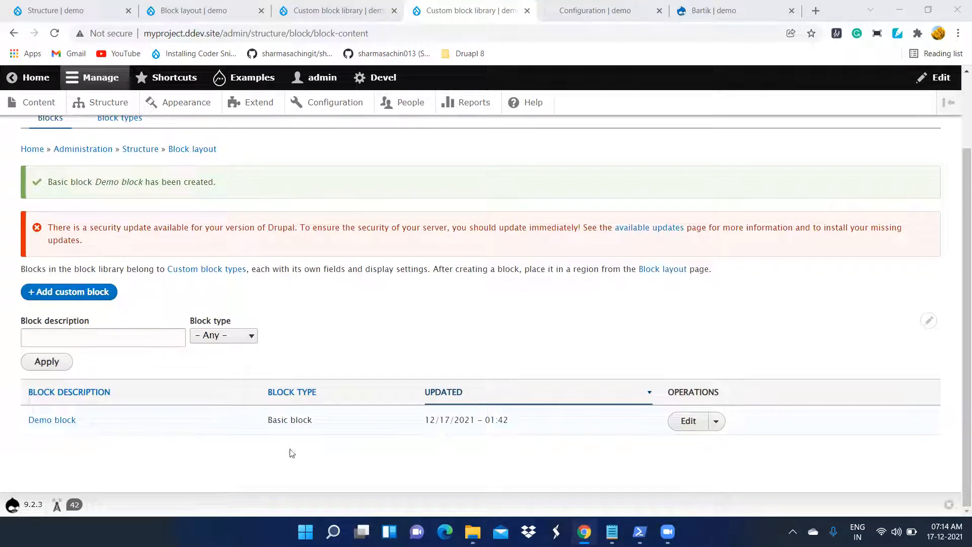
pyautogui.scroll(2, 269, 420)
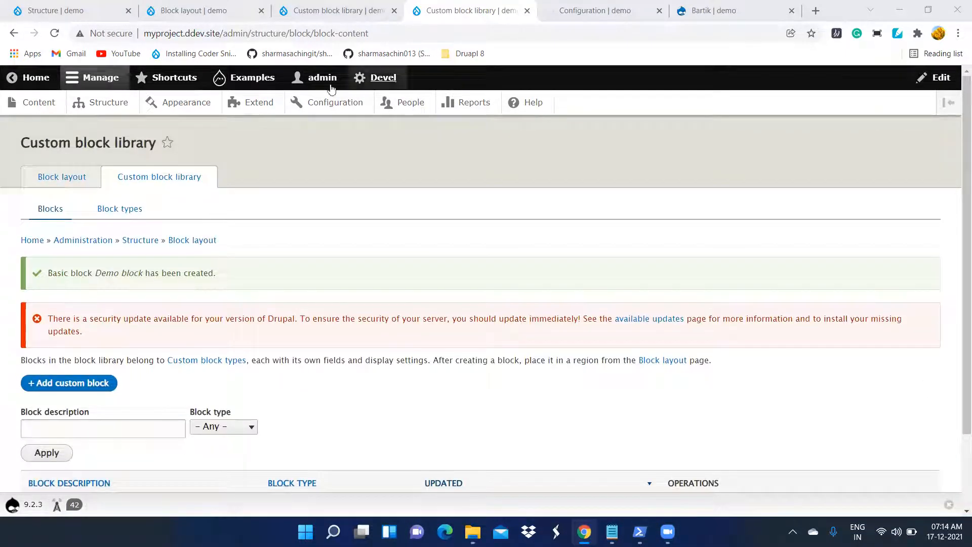
pyautogui.click(335, 13)
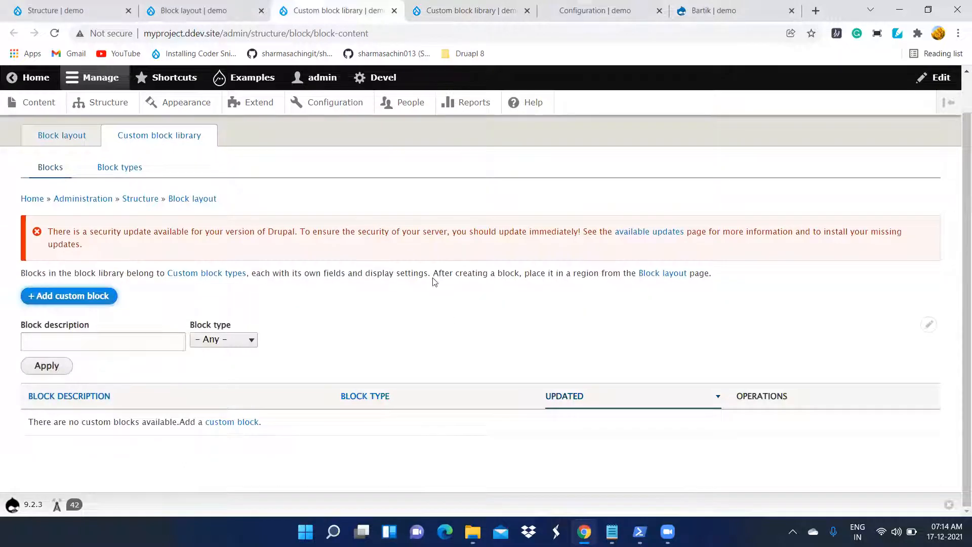
pyautogui.click(207, 14)
pyautogui.scroll(3, 317, 281)
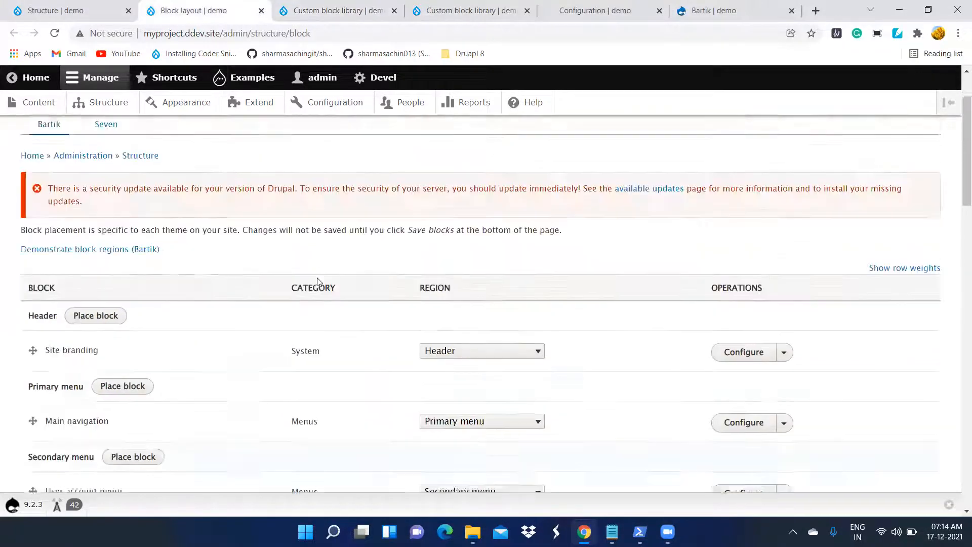
pyautogui.scroll(-1, 92, 321)
pyautogui.scroll(-3, 93, 322)
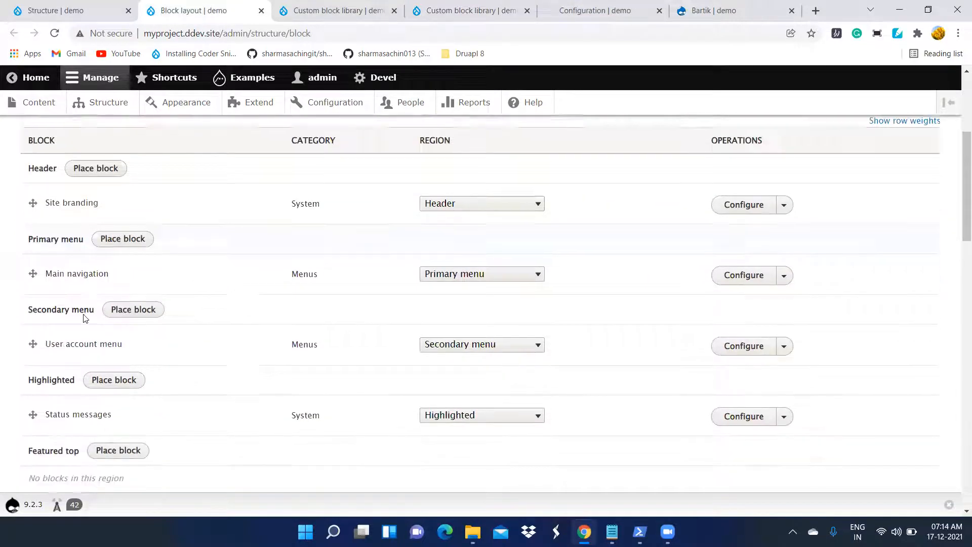
# Compare the Bartik block region demonstration with the Block layout list, from the Header region down to Sidebar first.
pyautogui.click(714, 10)
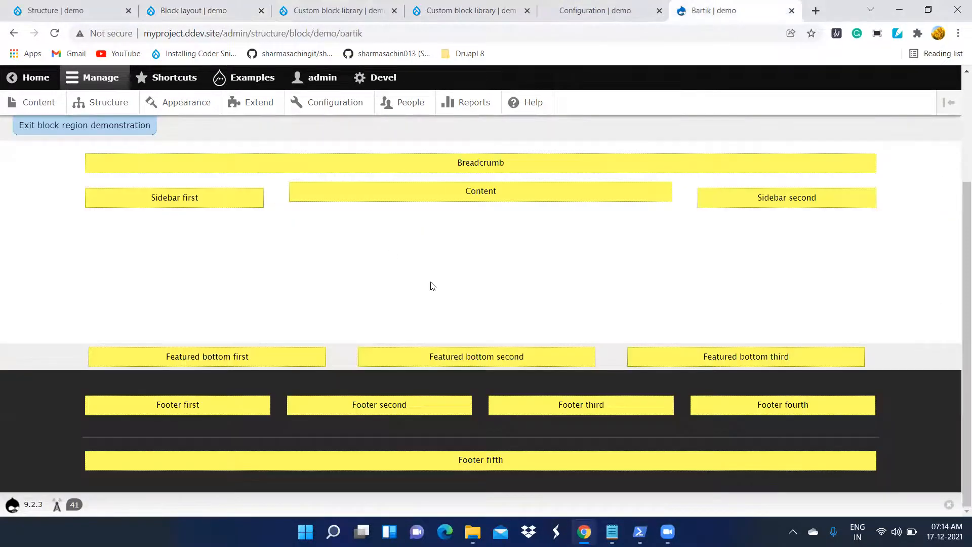
pyautogui.scroll(3, 441, 297)
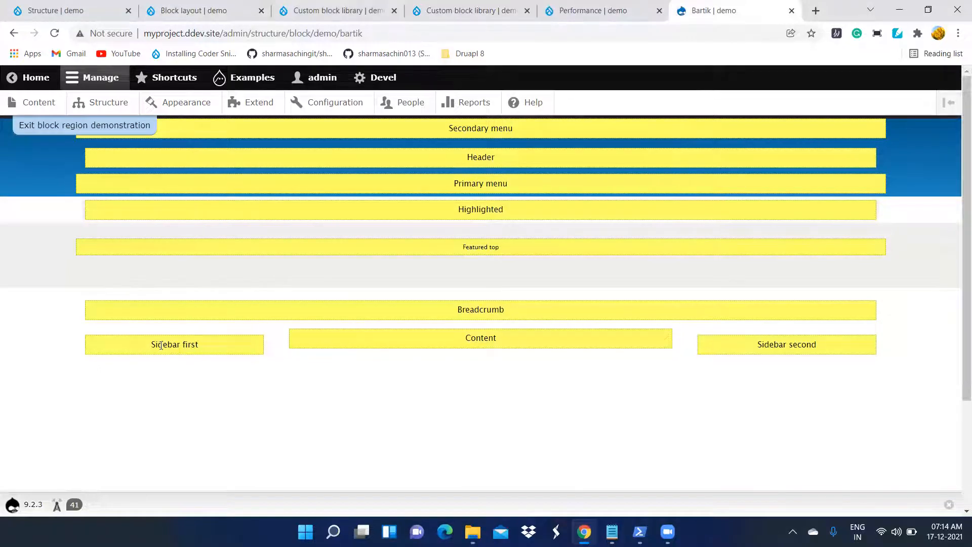
pyautogui.click(215, 14)
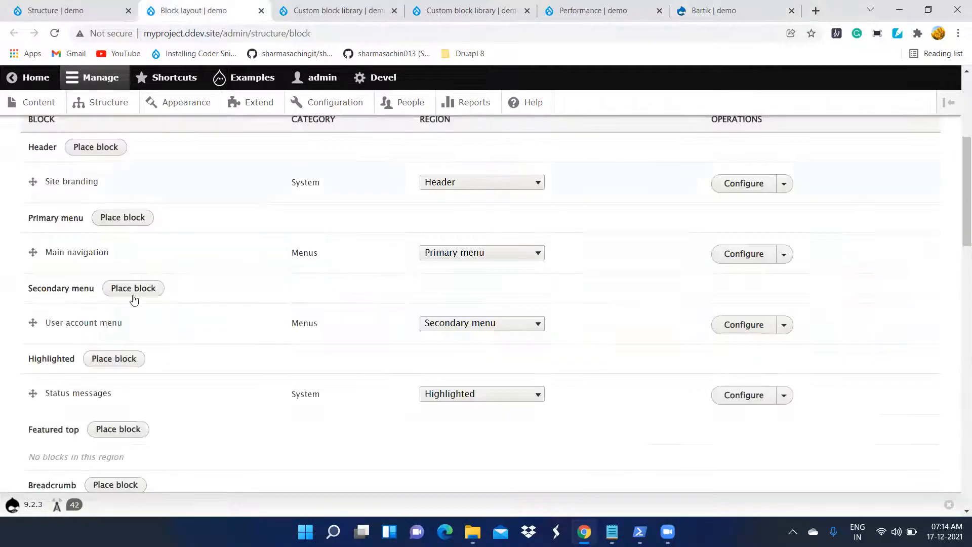
pyautogui.scroll(3, 35, 306)
pyautogui.scroll(-5, 38, 317)
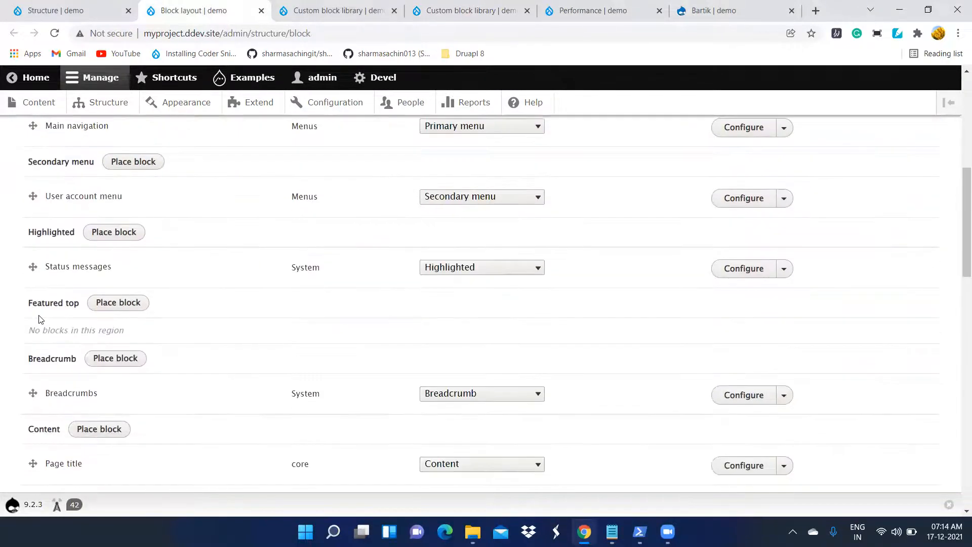
pyautogui.scroll(-1, 40, 319)
pyautogui.scroll(3, 40, 319)
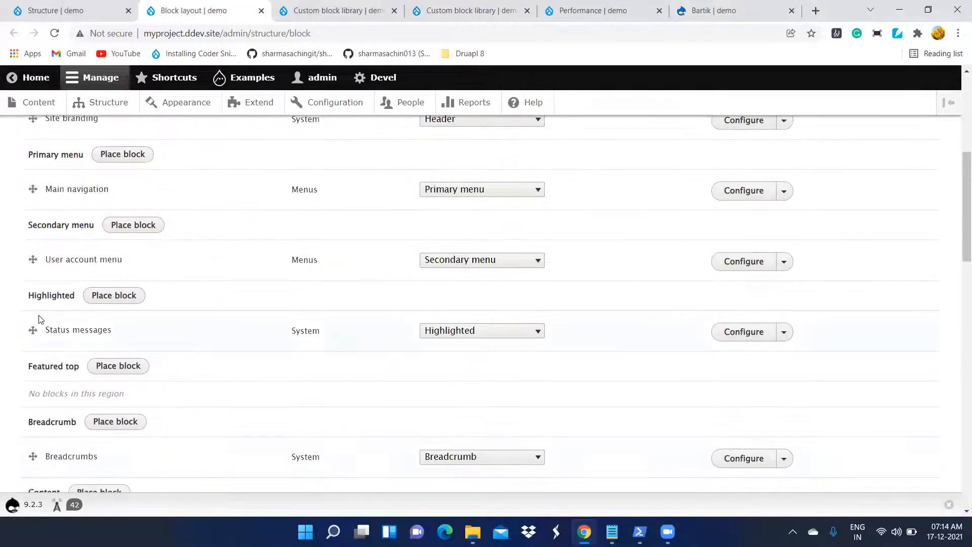
pyautogui.scroll(3, 39, 319)
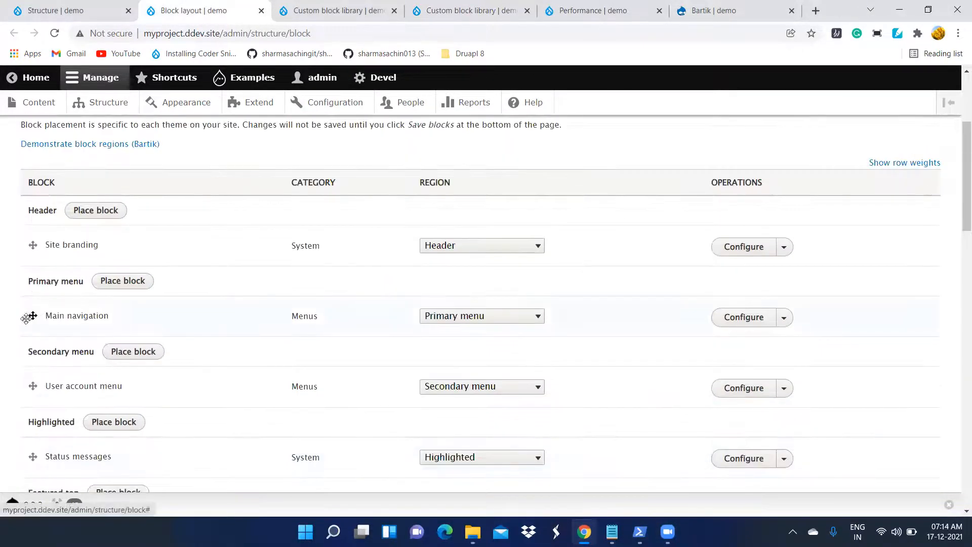
pyautogui.scroll(-2, 28, 317)
pyautogui.scroll(-3, 25, 299)
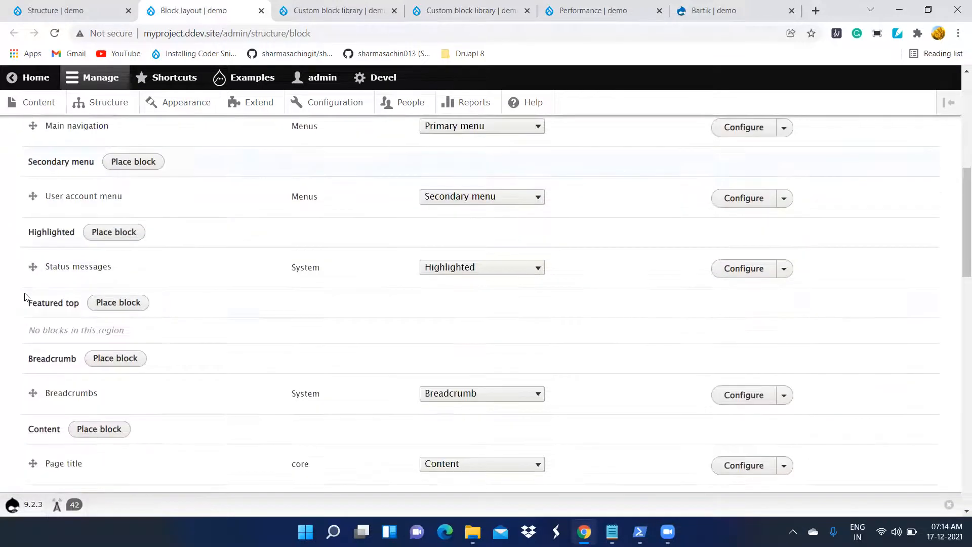
pyautogui.scroll(-5, 20, 304)
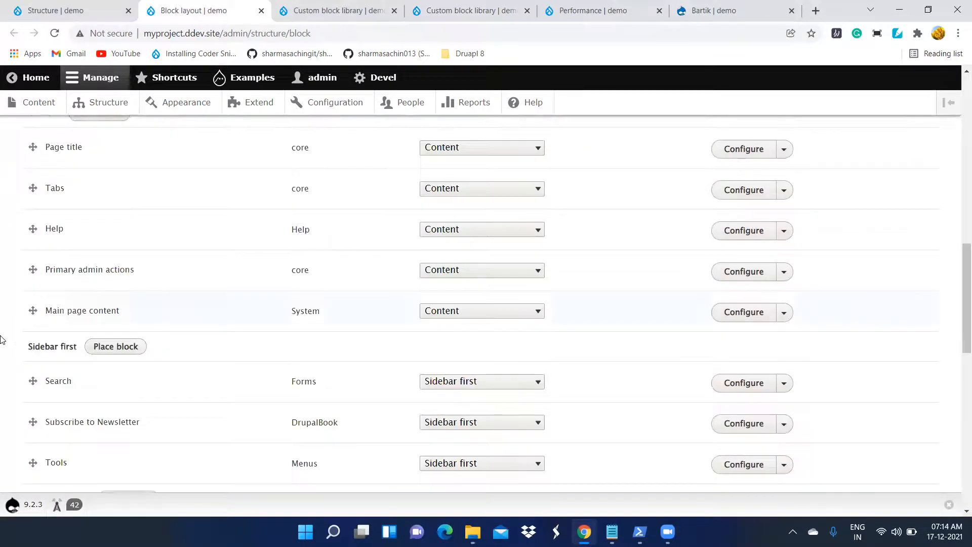
pyautogui.scroll(-1, 48, 315)
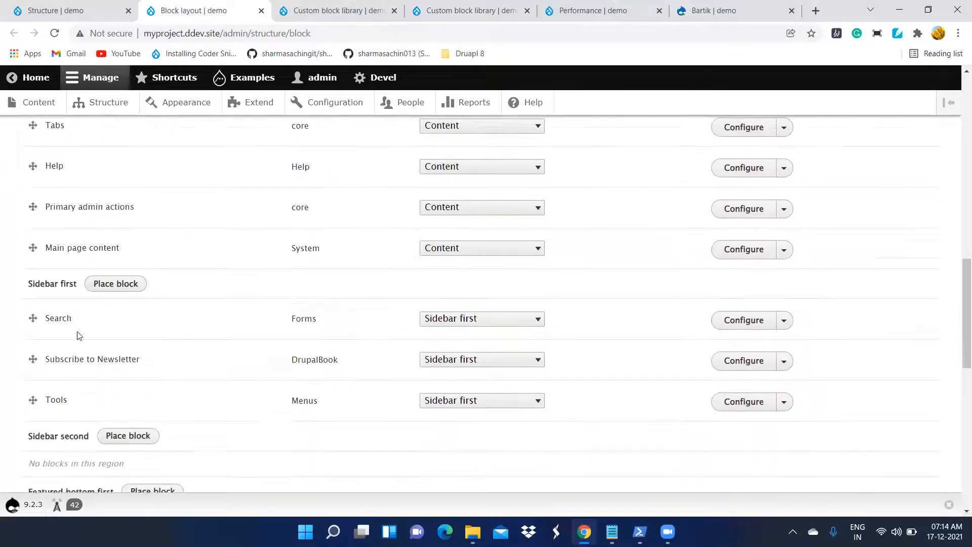
# Start placing a block in the Sidebar first region, filter the available blocks by "de" and choose Demo block.
pyautogui.click(108, 286)
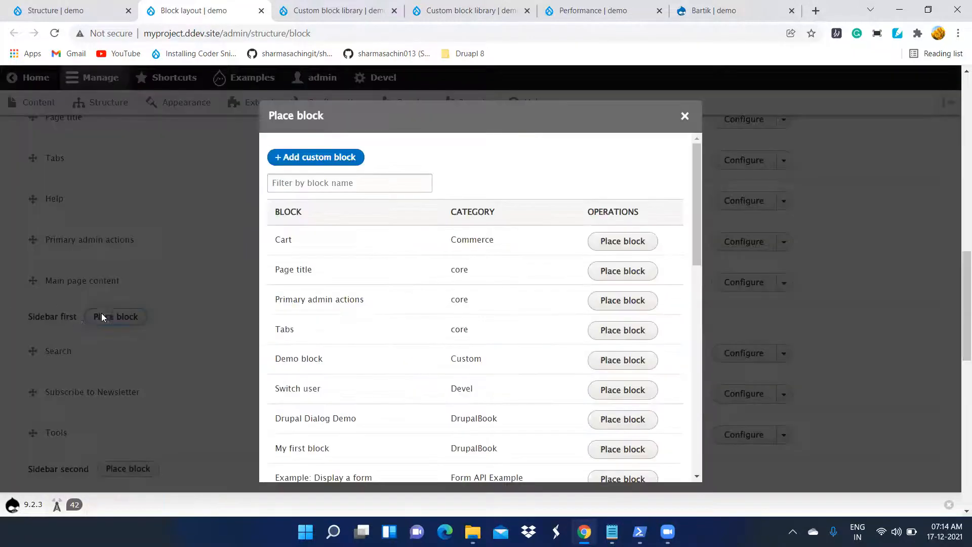
pyautogui.scroll(-2, 424, 299)
pyautogui.scroll(2, 410, 289)
pyautogui.click(315, 186)
pyautogui.write('de')
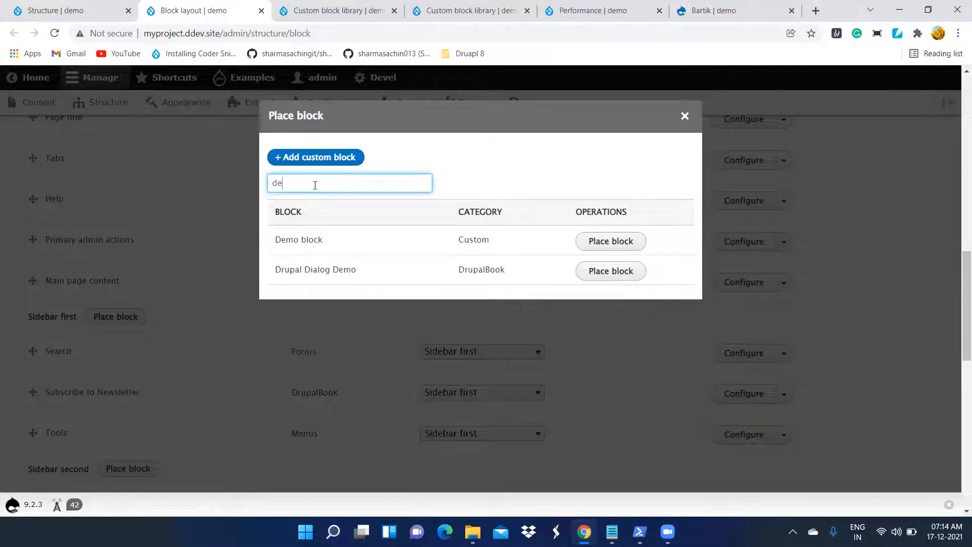
pyautogui.click(624, 246)
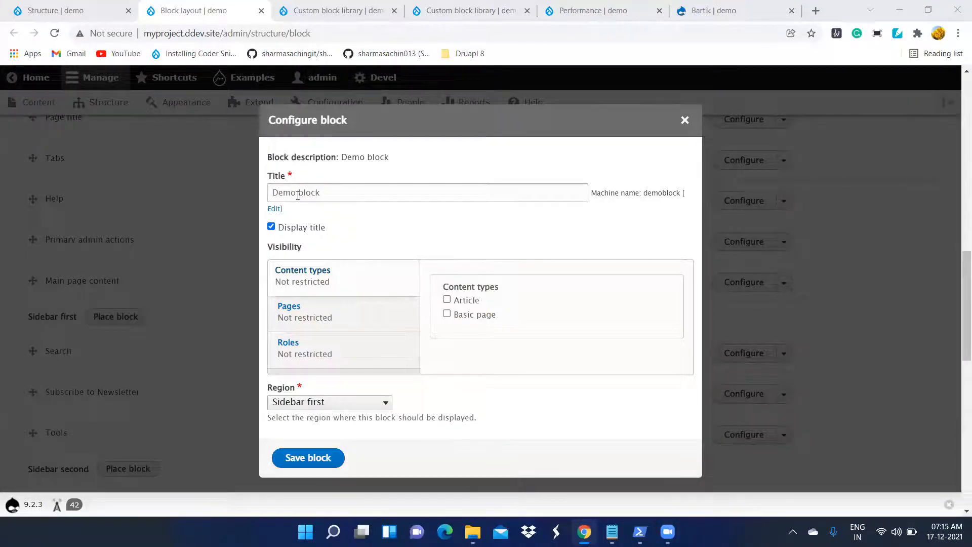
# Review the Display title option and the Pages and Roles visibility settings, and save Demo block in Sidebar first with its title displayed.
pyautogui.click(273, 227)
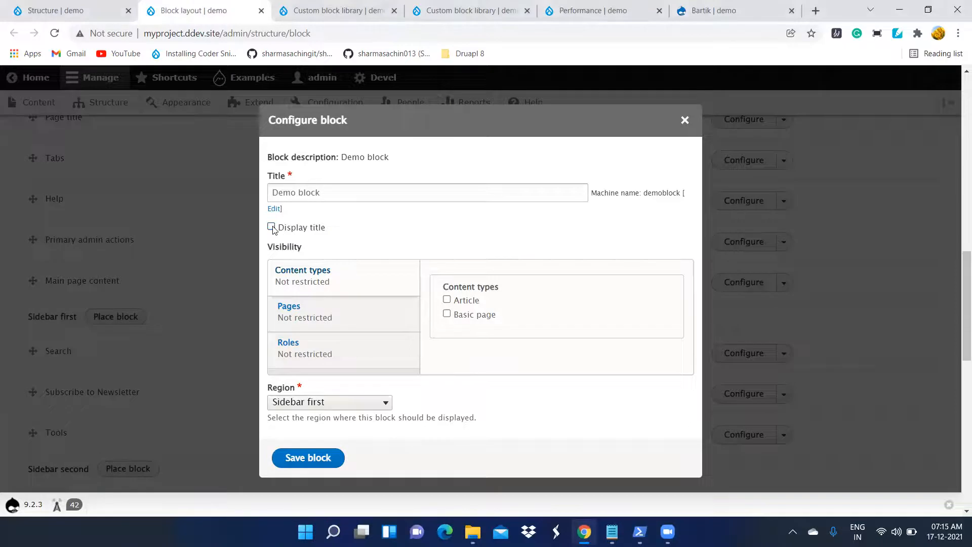
pyautogui.click(273, 227)
pyautogui.click(322, 319)
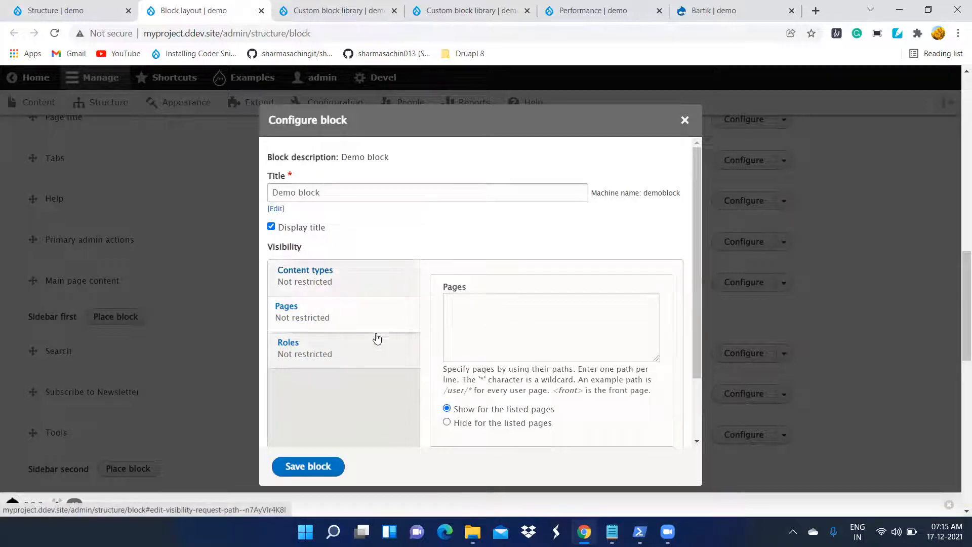
pyautogui.click(315, 338)
pyautogui.click(331, 318)
pyautogui.click(328, 343)
pyautogui.scroll(-2, 354, 375)
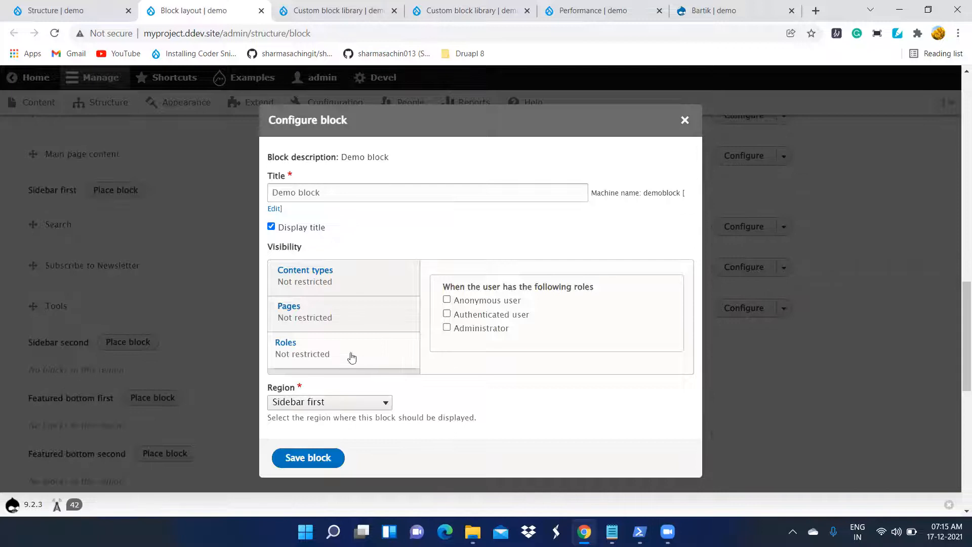
pyautogui.scroll(2, 352, 358)
pyautogui.click(317, 459)
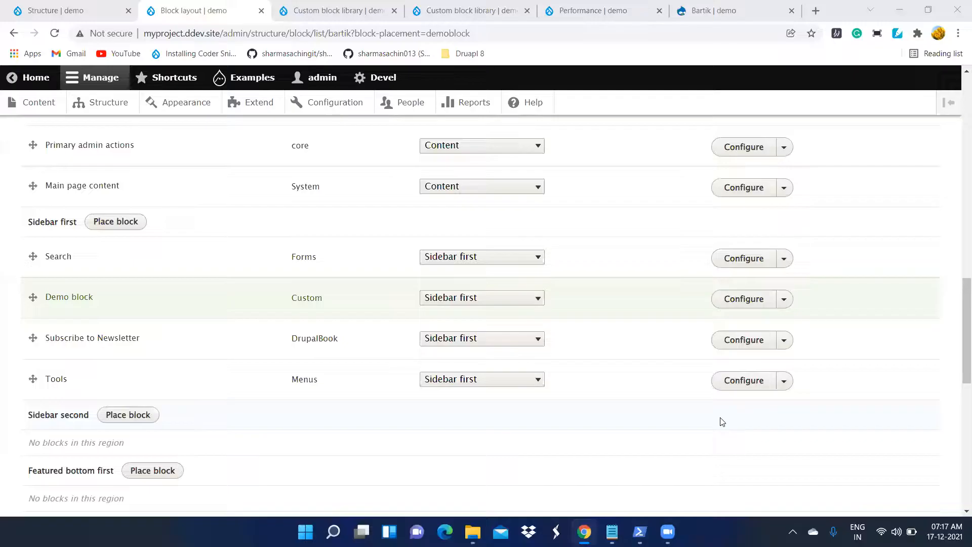
# Move Demo block above Search in the Sidebar first region and save the block layout.
pyautogui.scroll(-1, 152, 415)
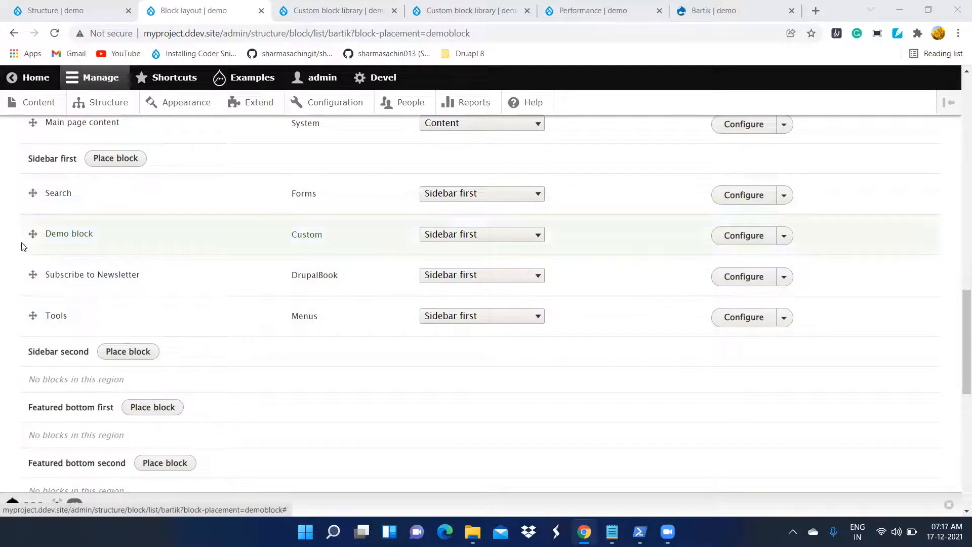
pyautogui.click(33, 233)
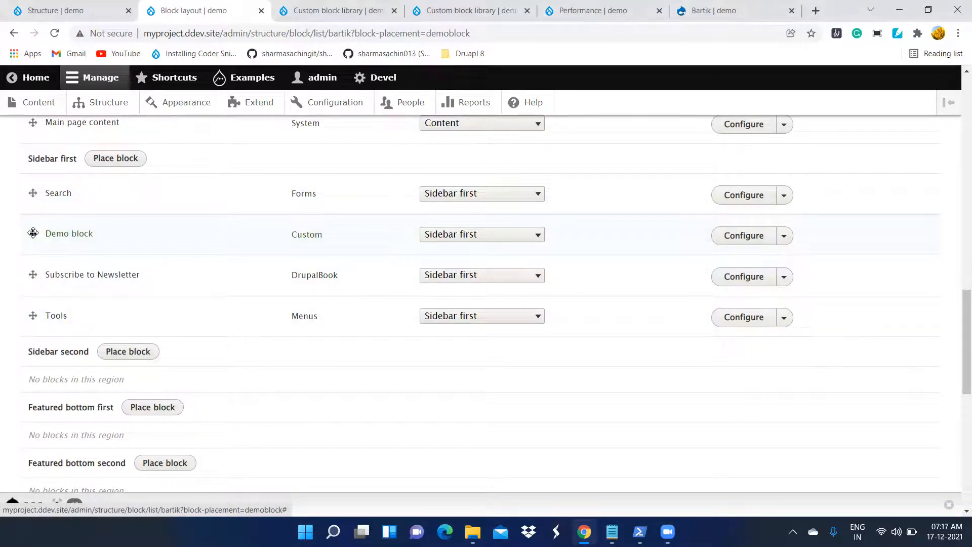
pyautogui.moveTo(33, 233); pyautogui.dragTo(33, 203)
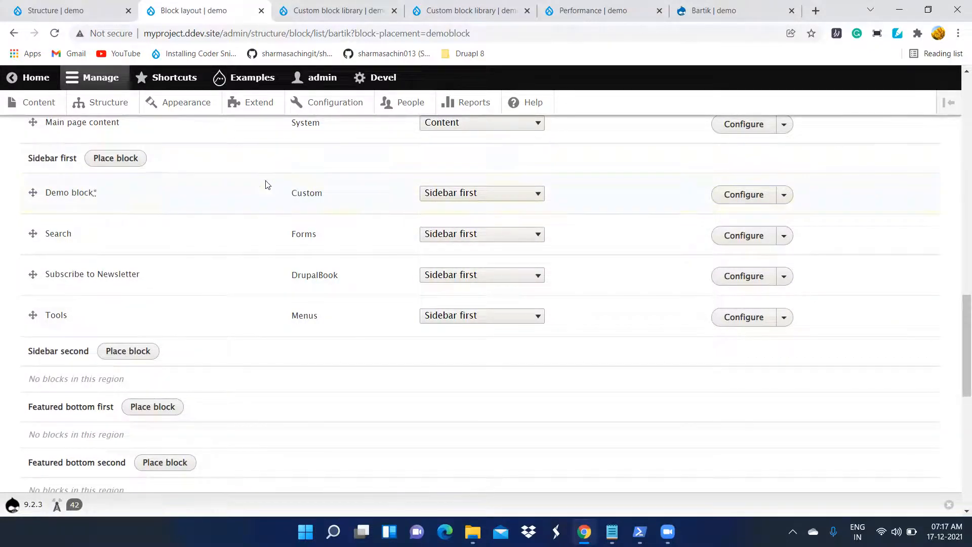
pyautogui.moveTo(31, 221); pyautogui.dragTo(31, 193)
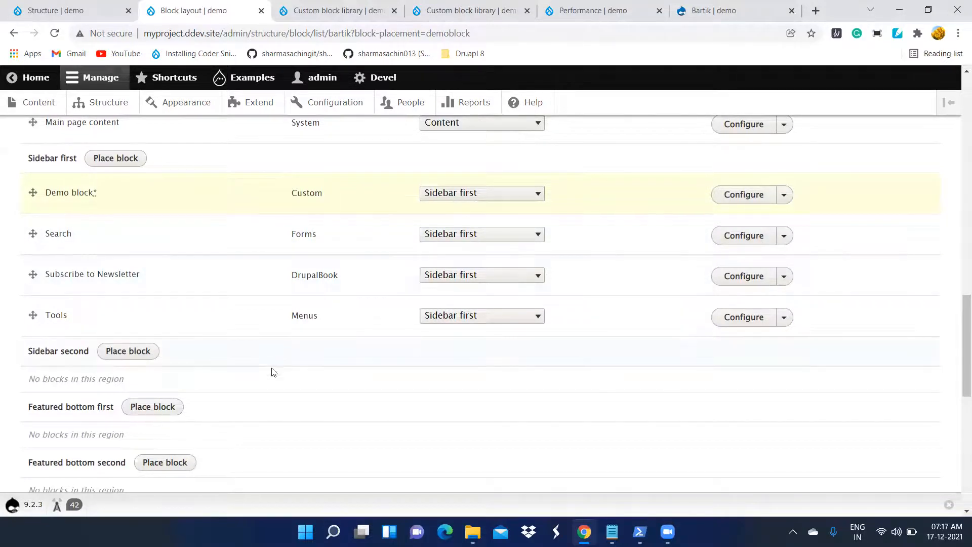
pyautogui.scroll(-10, 271, 355)
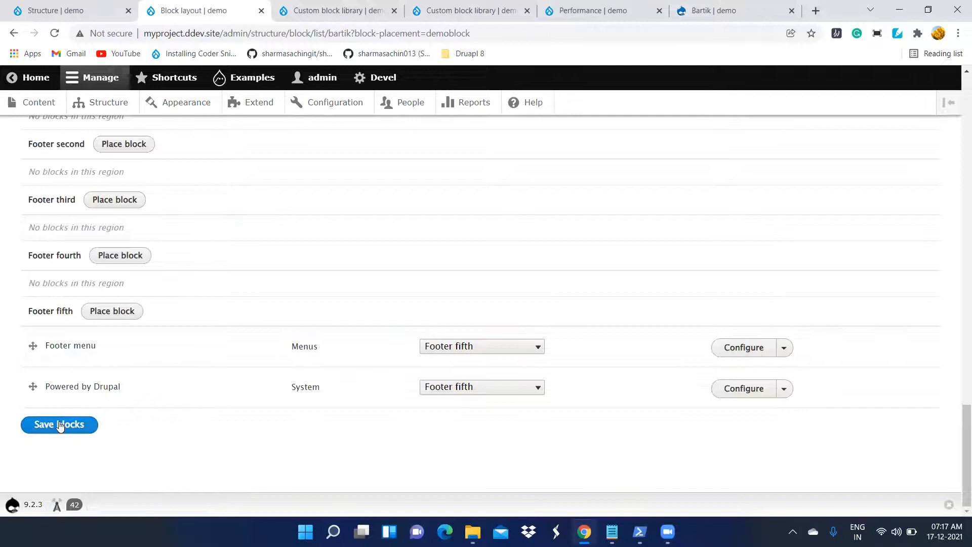
pyautogui.click(60, 426)
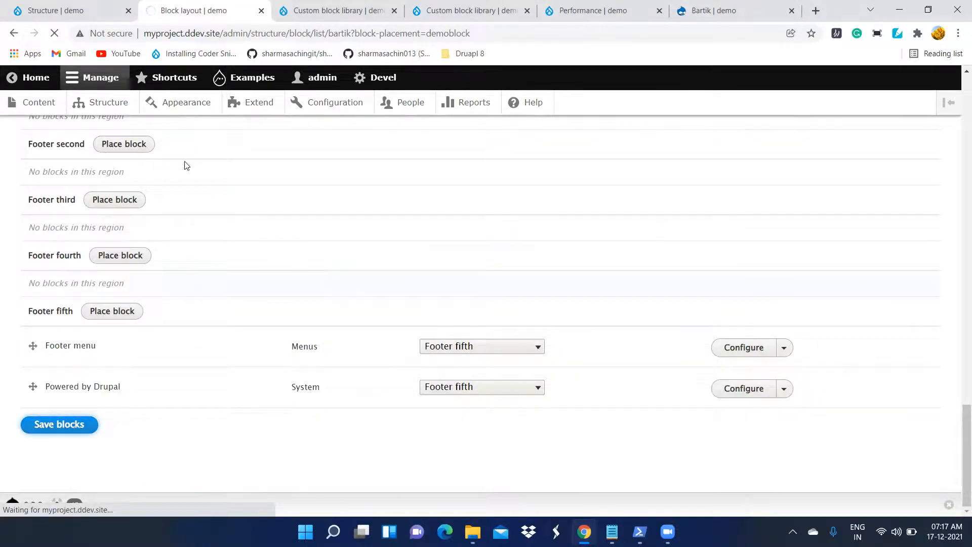
# Open the site's home page in a new browser tab and check Demo block in the first sidebar.
pyautogui.rightClick(27, 76)
pyautogui.click(68, 88)
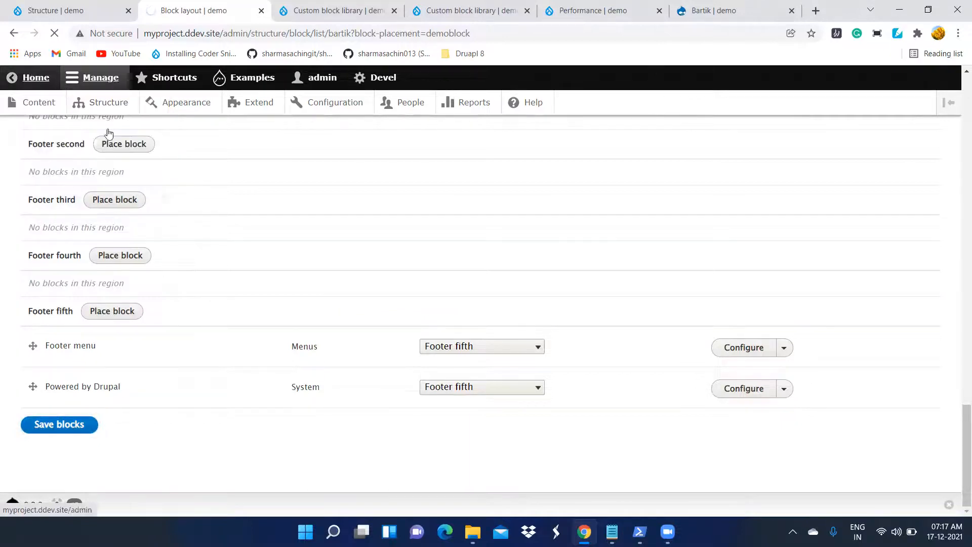
pyautogui.scroll(4, 243, 390)
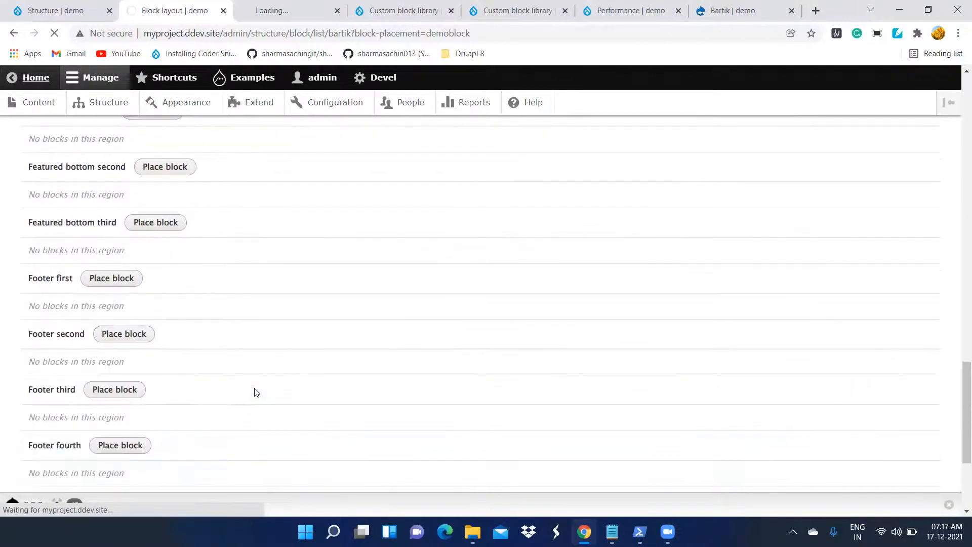
pyautogui.hotkey('ctrl', 'Tab')
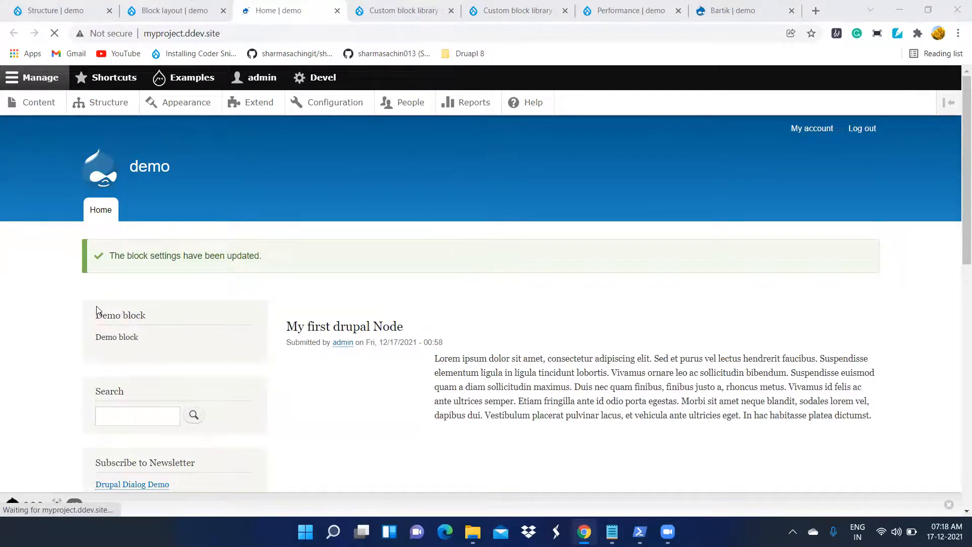
pyautogui.moveTo(95, 312); pyautogui.dragTo(183, 351)
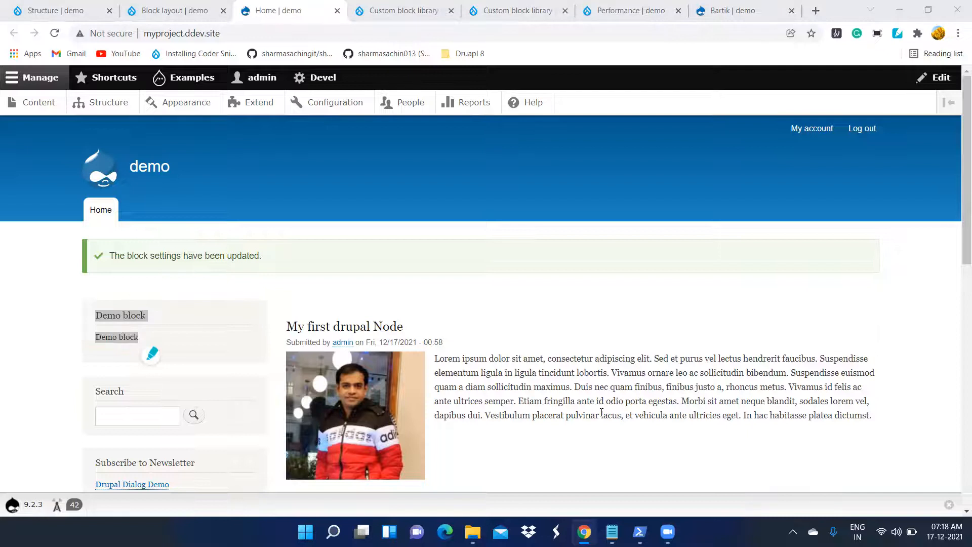
# Return to the Structure page and review its sections, from Block layout down to Views.
pyautogui.click(113, 98)
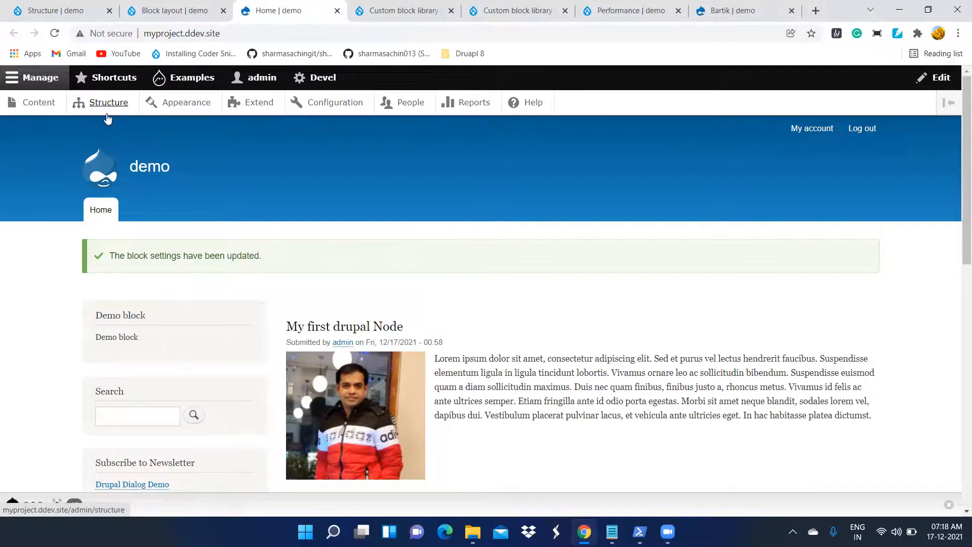
pyautogui.click(56, 10)
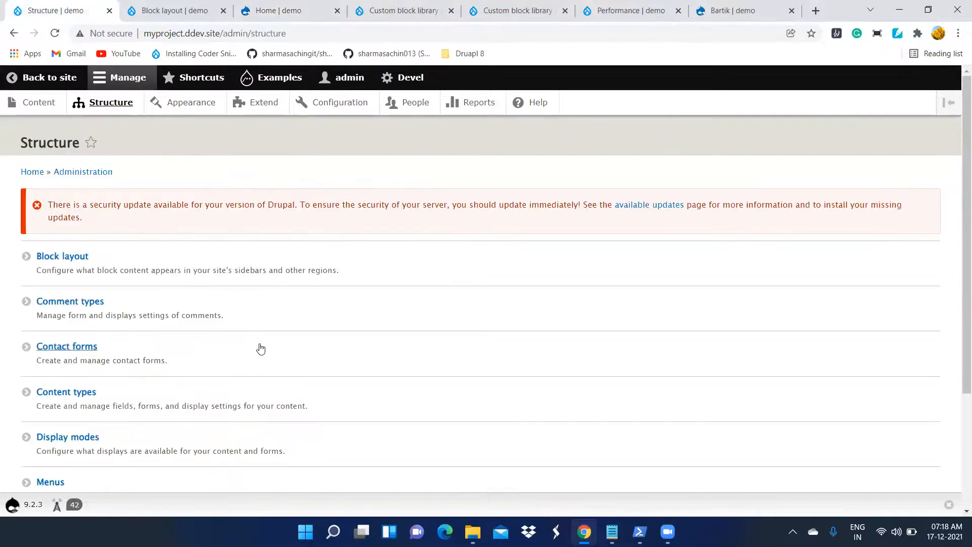
pyautogui.scroll(-3, 99, 385)
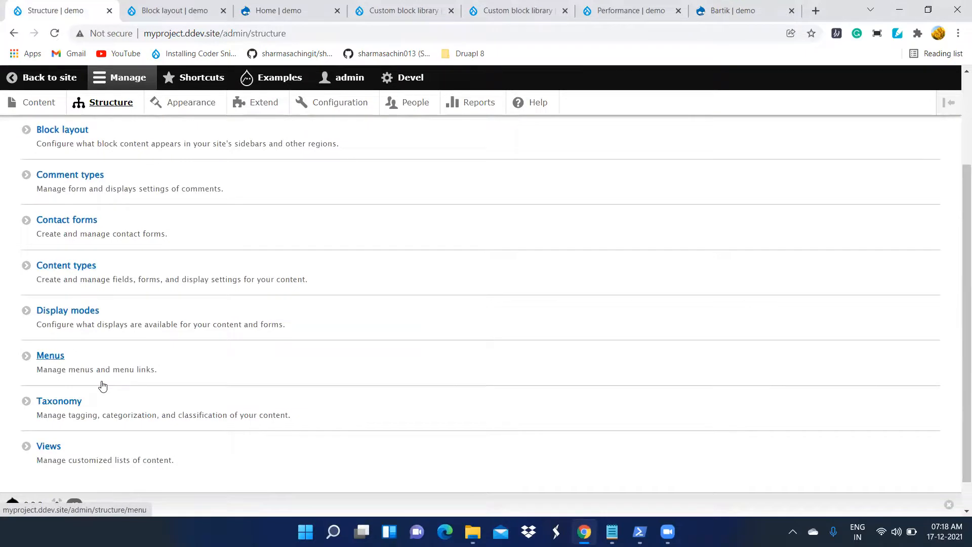
pyautogui.scroll(-1, 125, 388)
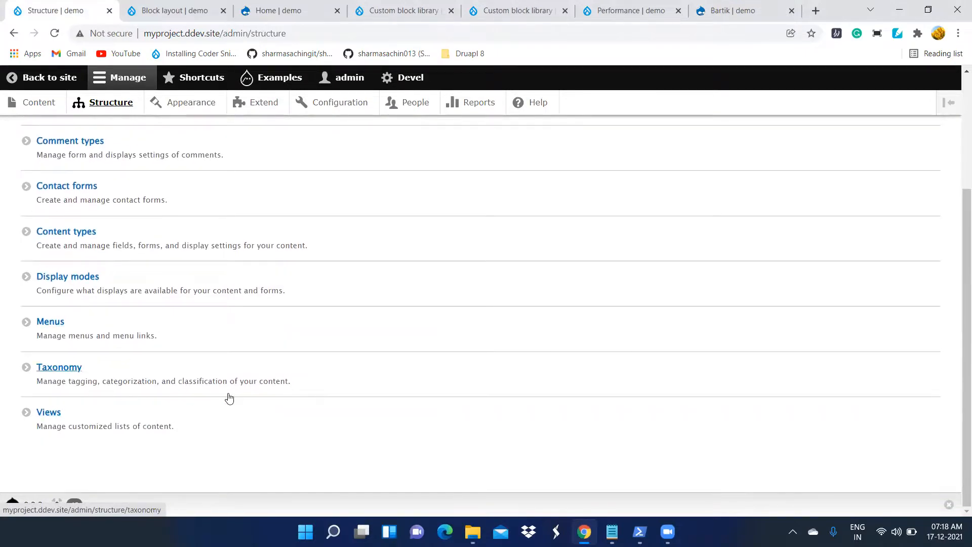
pyautogui.scroll(3, 229, 399)
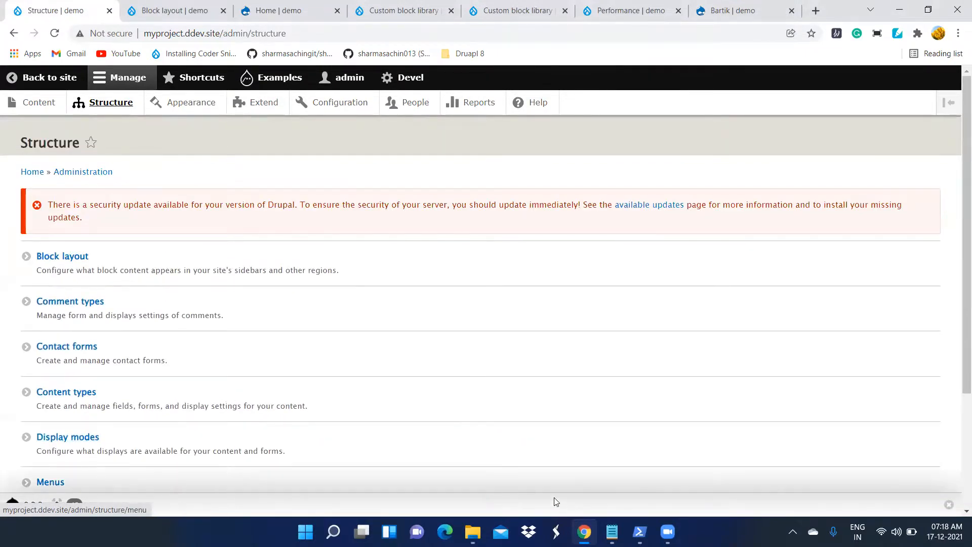